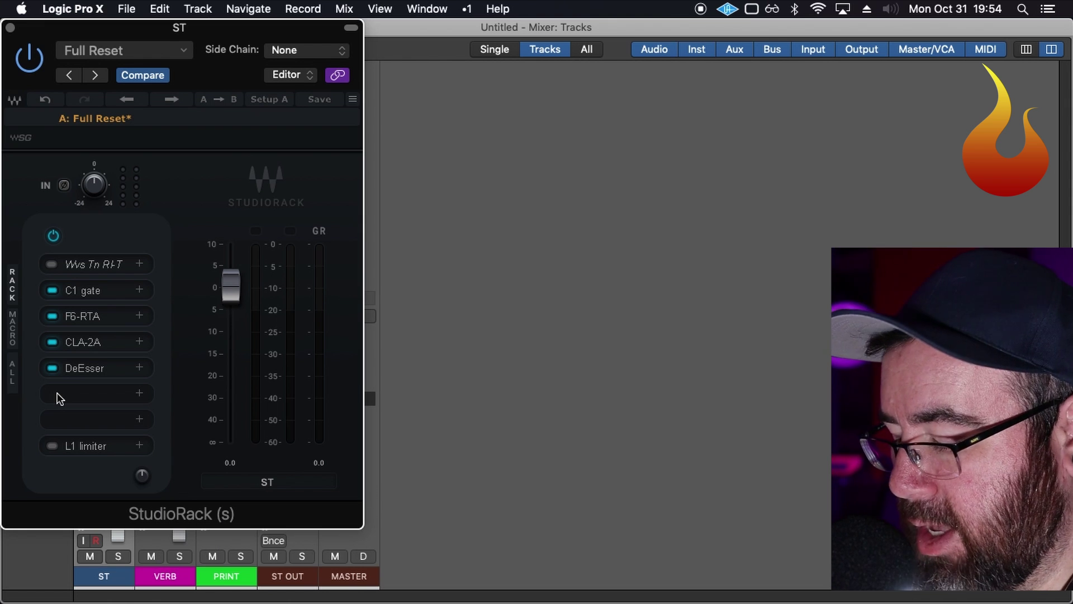
pyautogui.press('super+w')
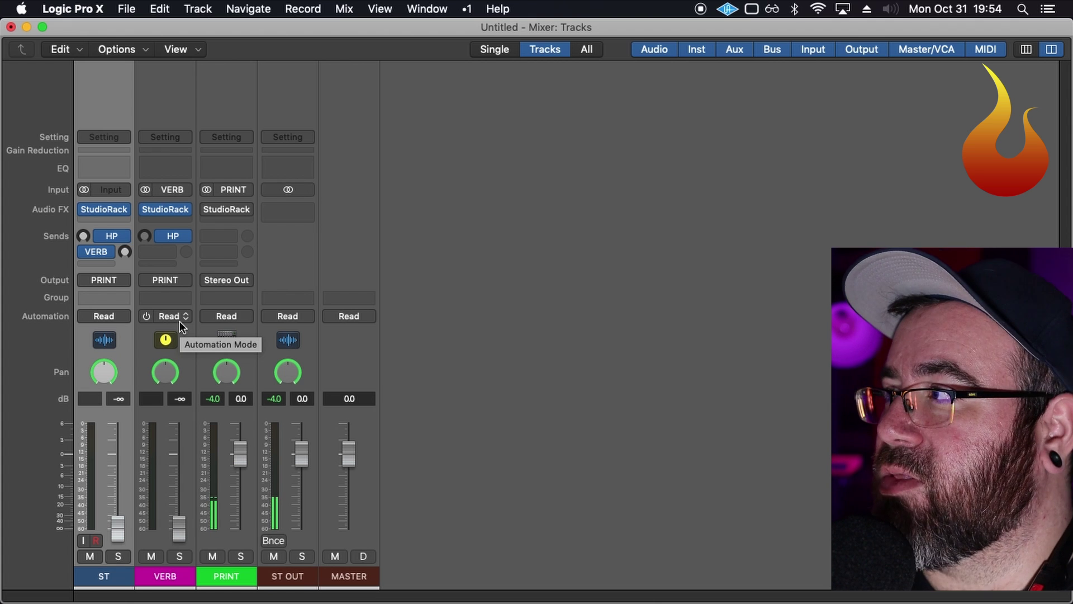
pyautogui.click(101, 209)
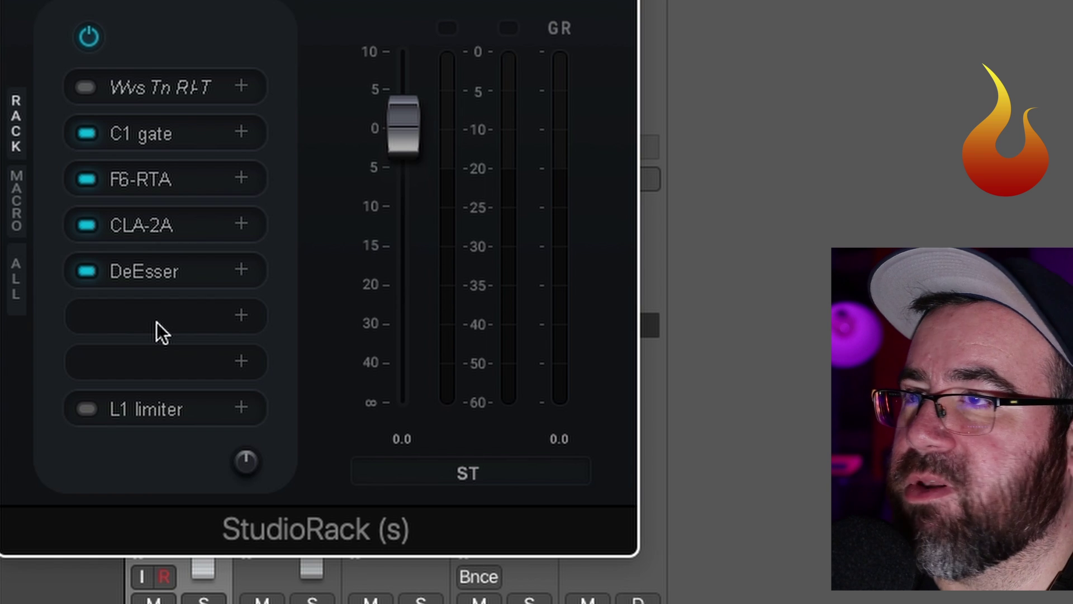
pyautogui.click(94, 397)
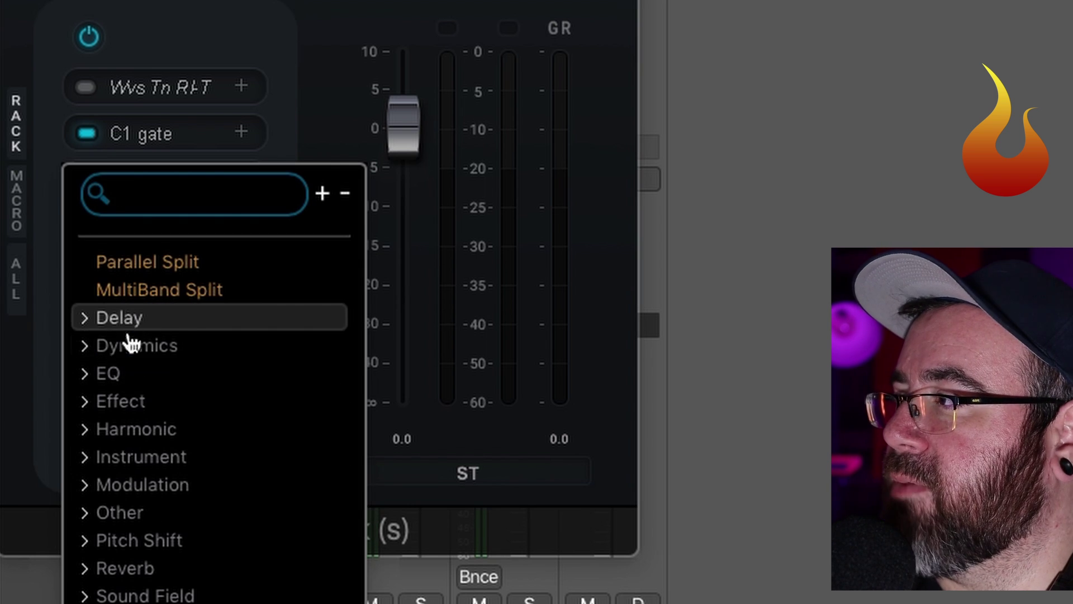
pyautogui.click(85, 350)
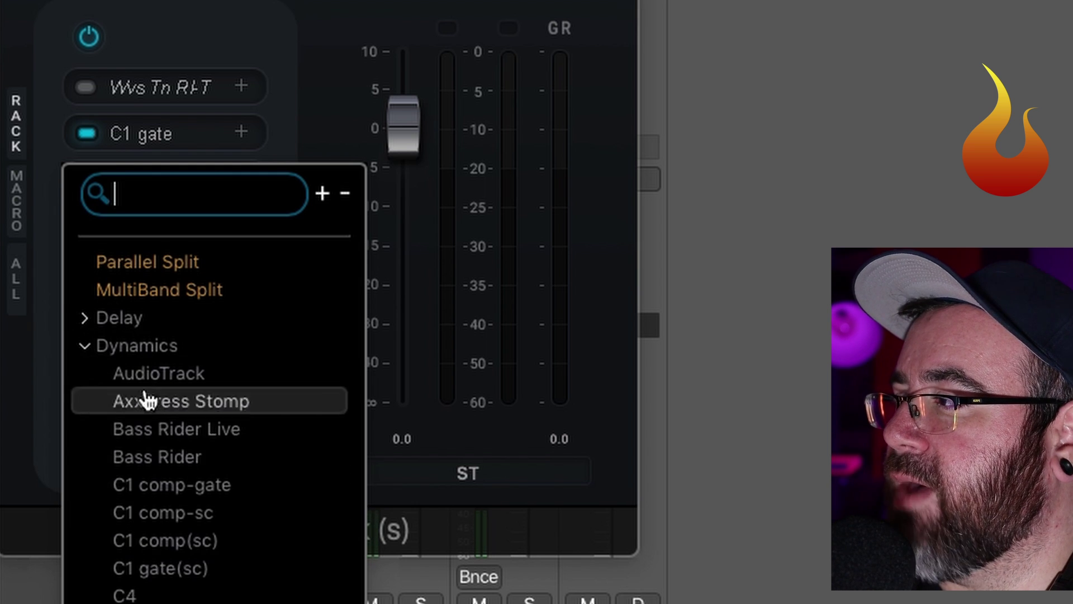
pyautogui.click(86, 350)
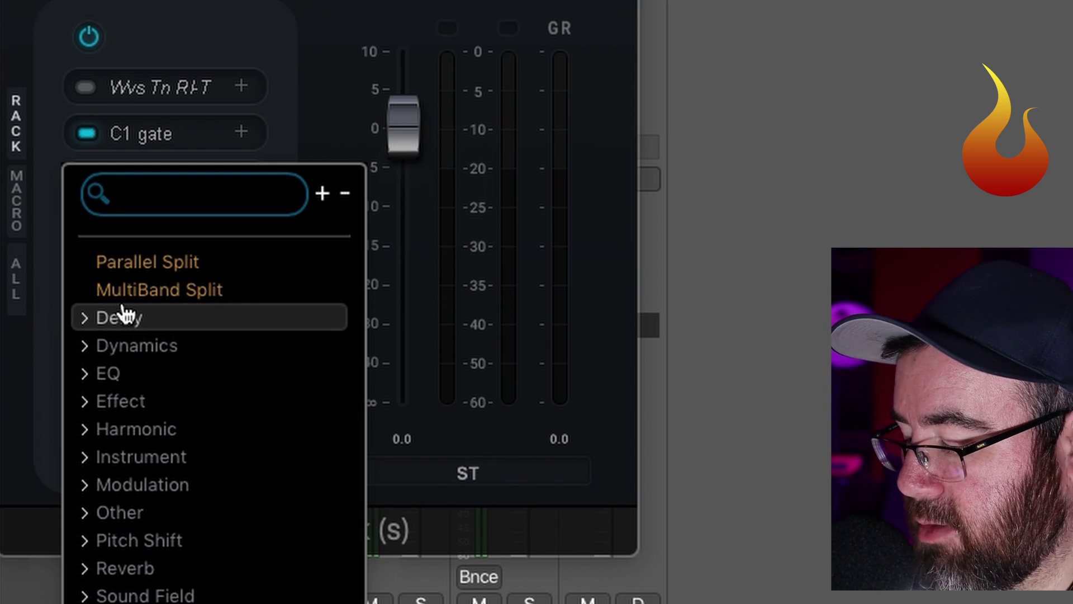
pyautogui.write('2A')
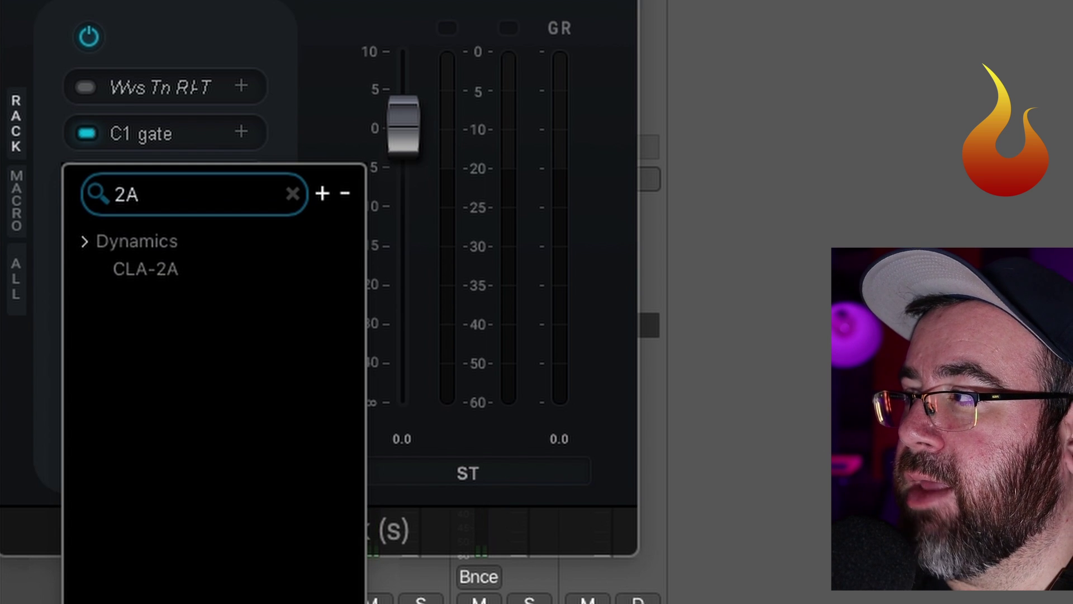
pyautogui.press('Down')
pyautogui.press('Down')
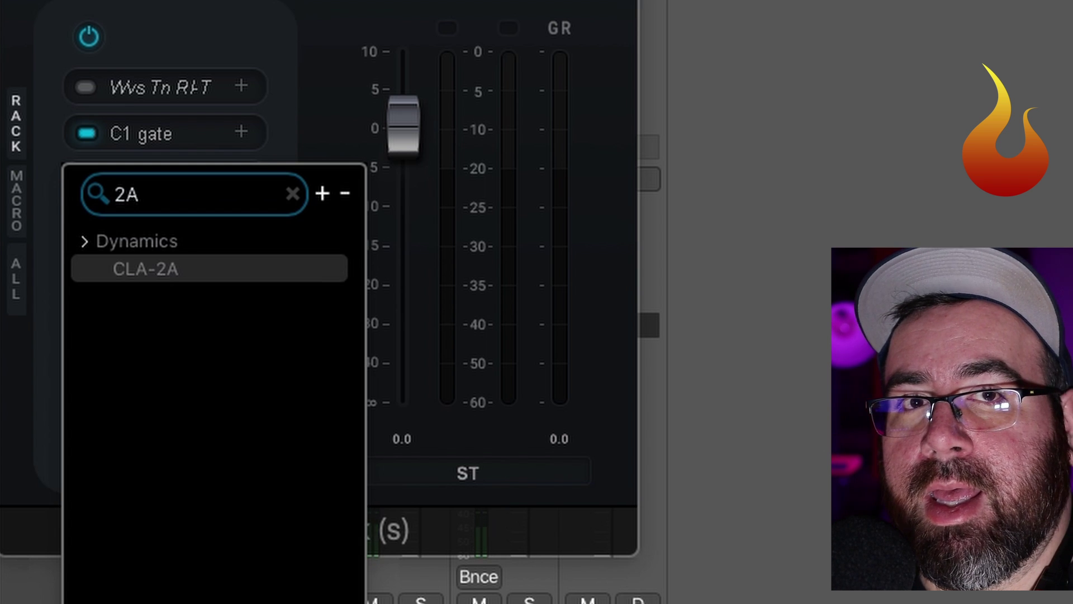
pyautogui.press('Return')
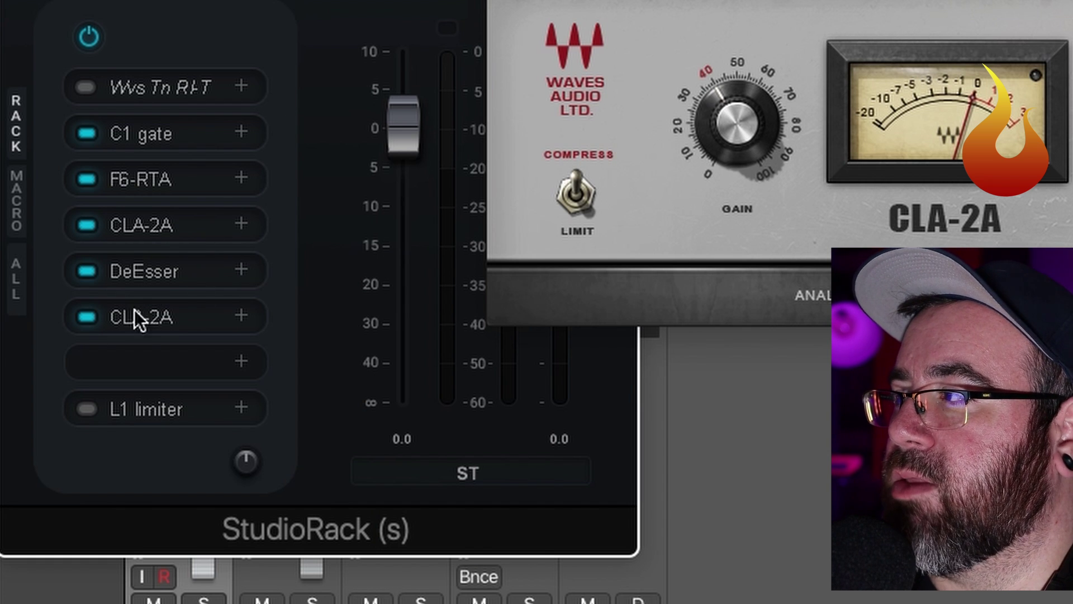
pyautogui.moveTo(135, 331); pyautogui.dragTo(358, 319)
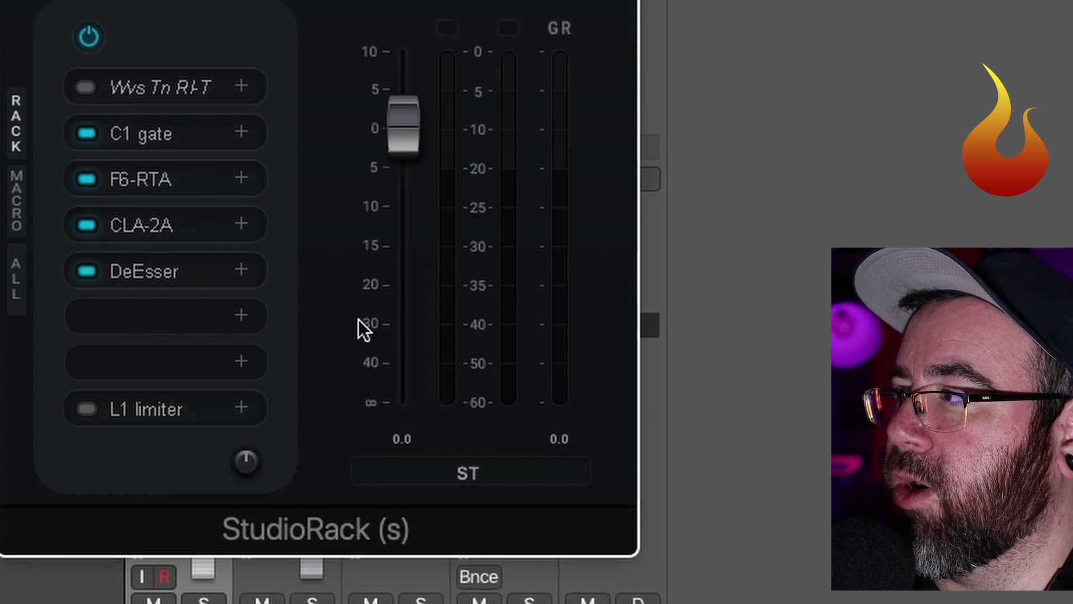
# Insert a Parallel Split after DeEsser and set its two chains to Left and Right
pyautogui.click(194, 319)
pyautogui.click(189, 262)
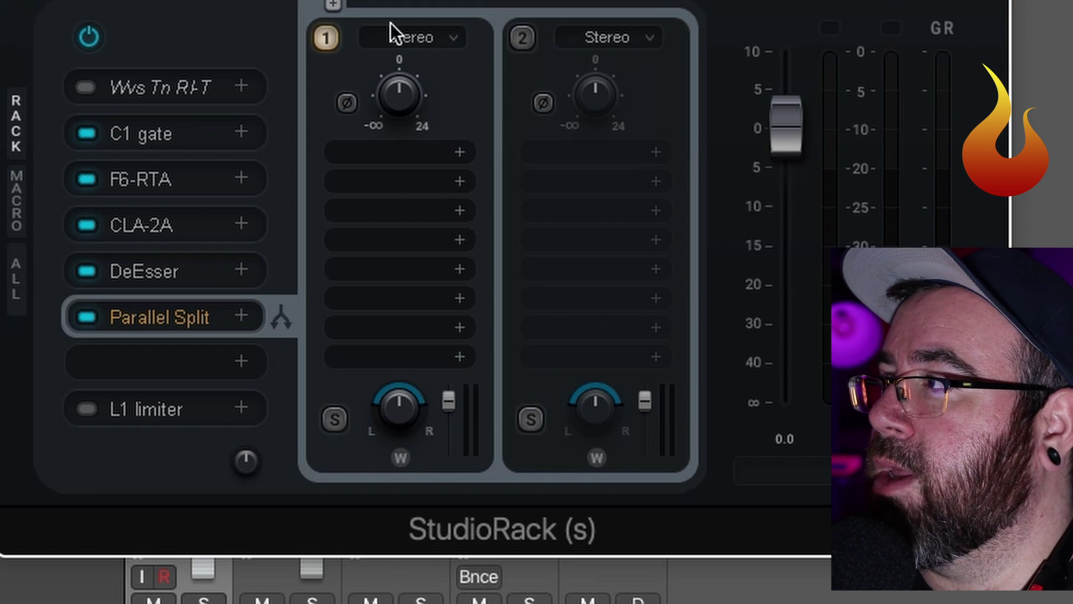
pyautogui.click(425, 41)
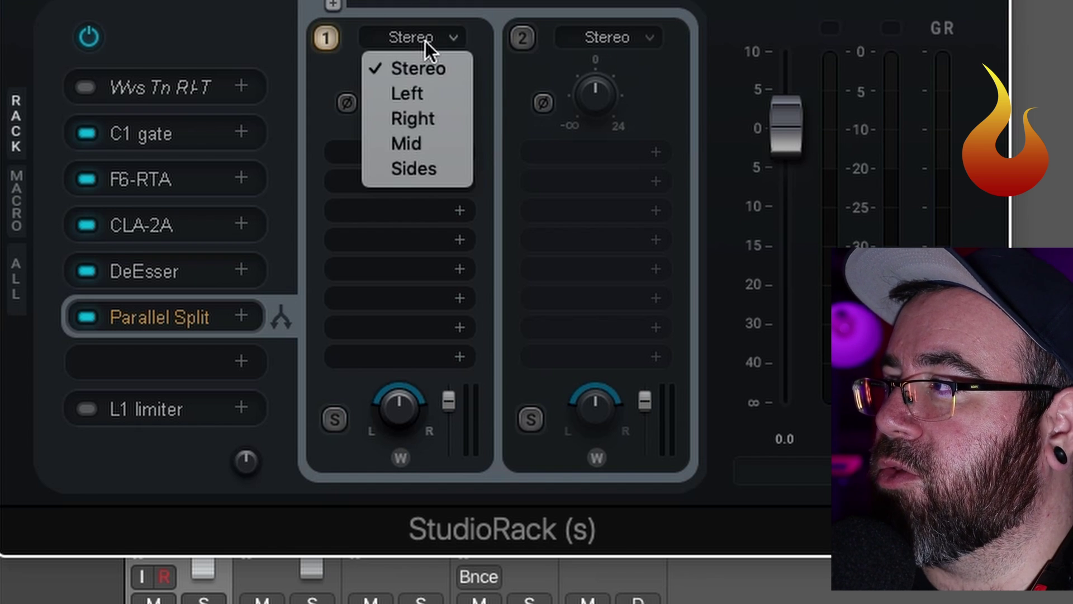
pyautogui.click(419, 101)
pyautogui.click(573, 44)
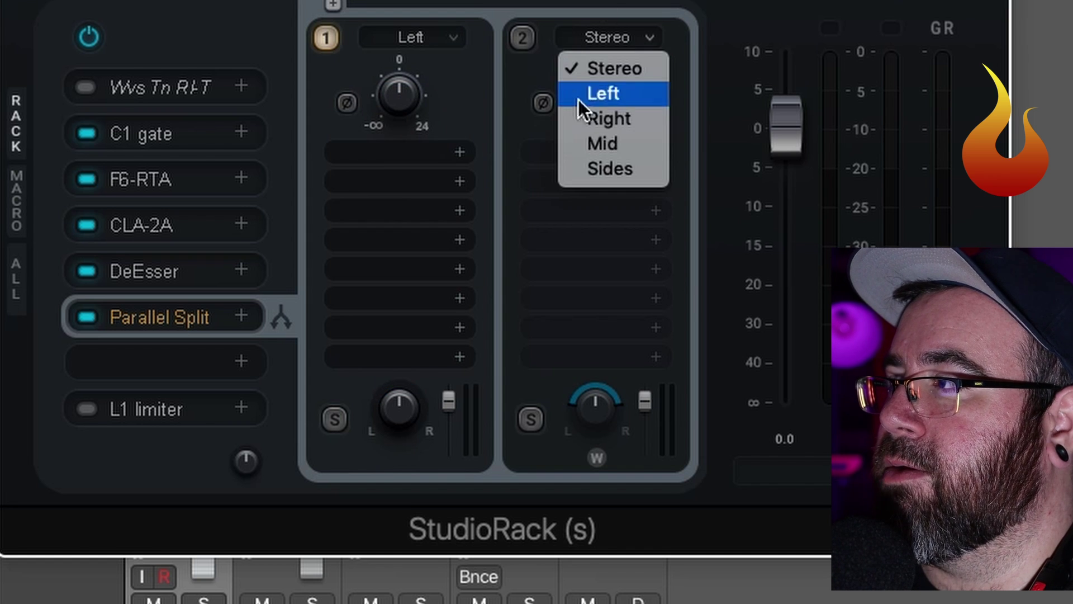
pyautogui.click(578, 119)
# Try Mid and Sides on the chains, then set both back to Stereo with chain 2 active
pyautogui.click(413, 34)
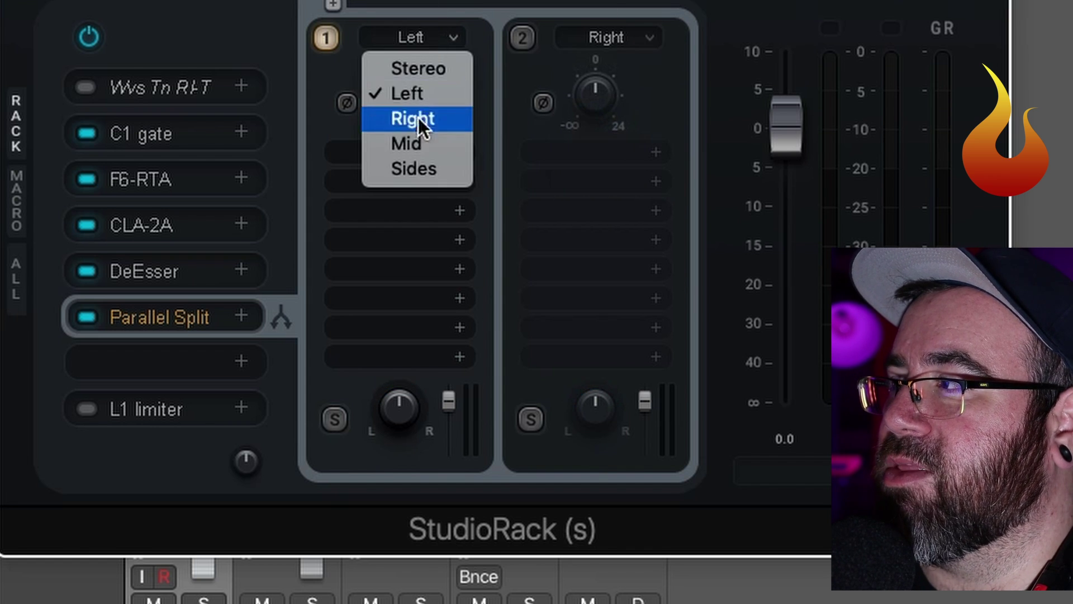
pyautogui.click(445, 145)
pyautogui.click(628, 35)
pyautogui.click(586, 166)
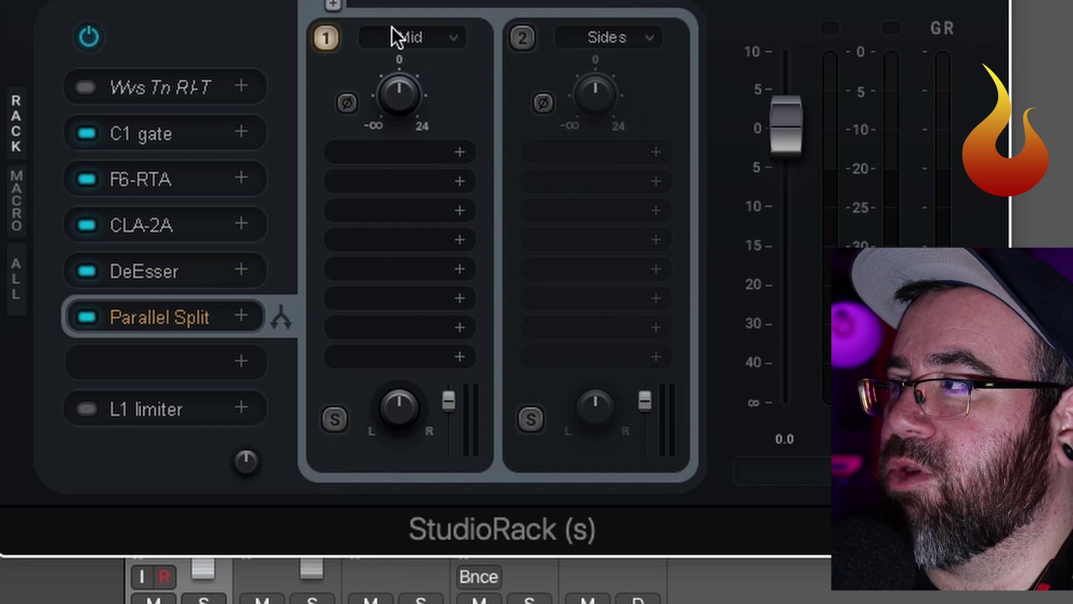
pyautogui.click(397, 34)
pyautogui.click(417, 63)
pyautogui.click(580, 35)
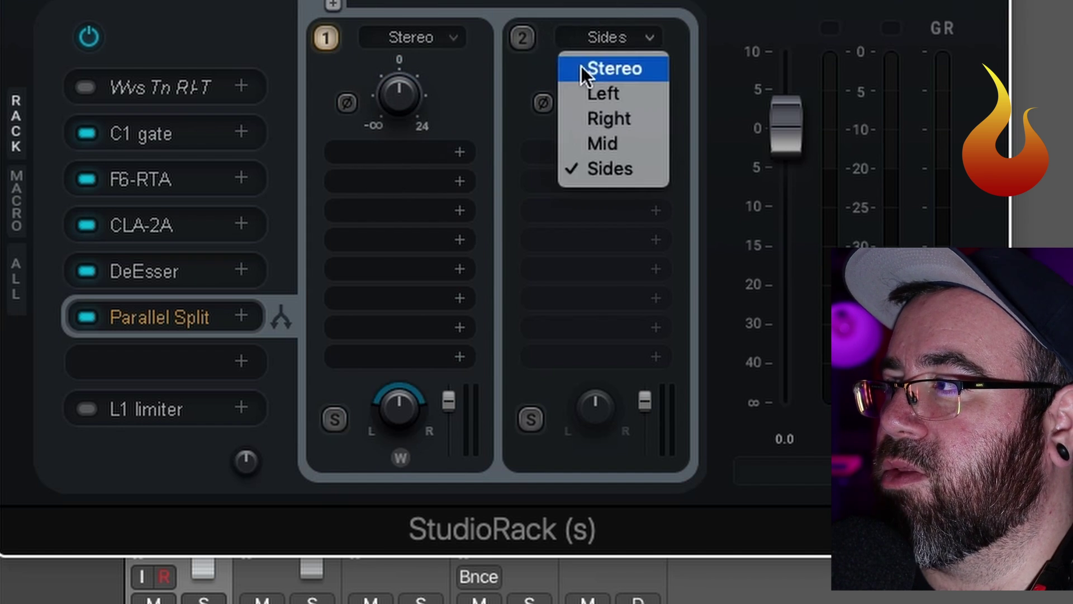
pyautogui.click(585, 67)
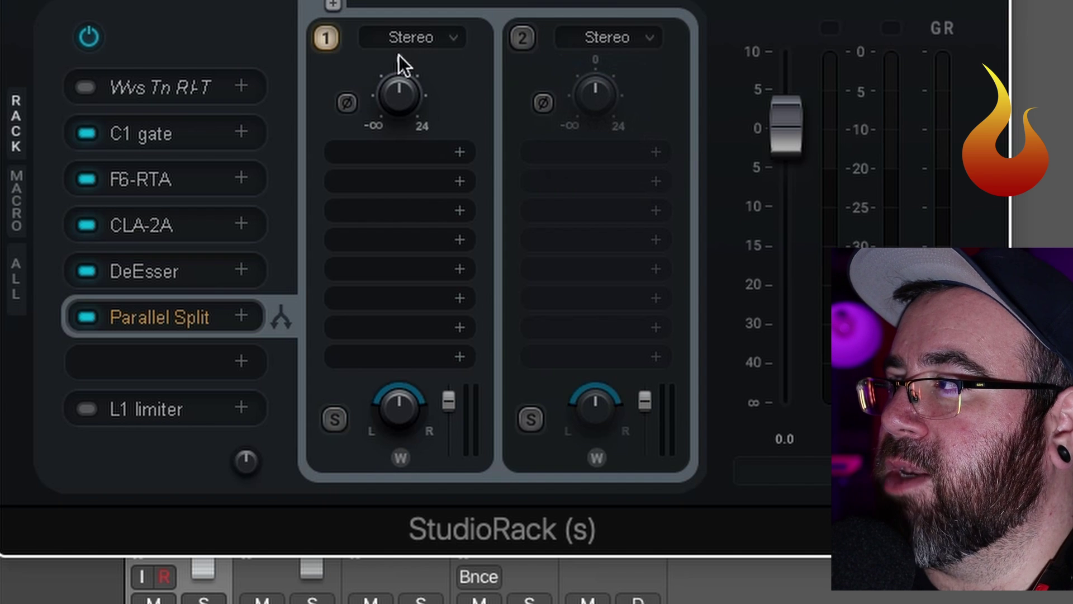
pyautogui.click(522, 37)
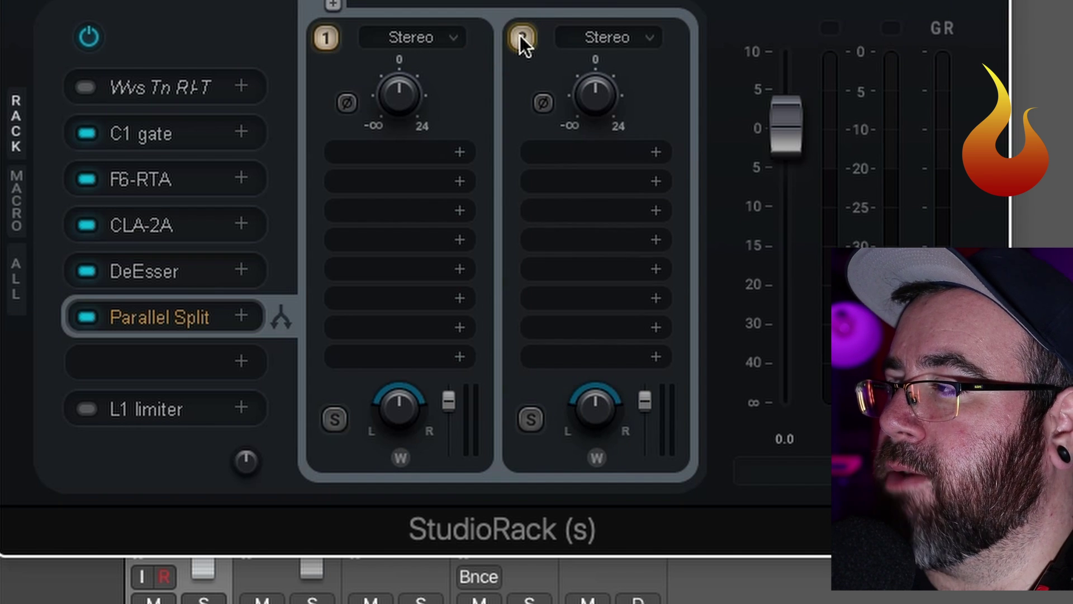
# Set chain 1's level to -2.0 and chain 2's level to -3.0
pyautogui.doubleClick(447, 398)
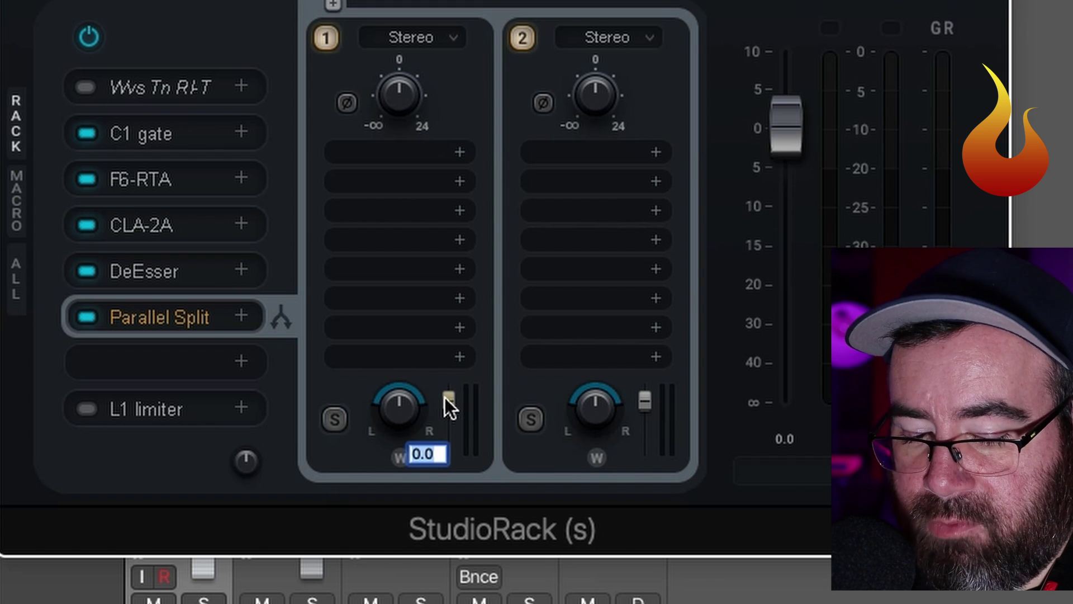
pyautogui.press('Return')
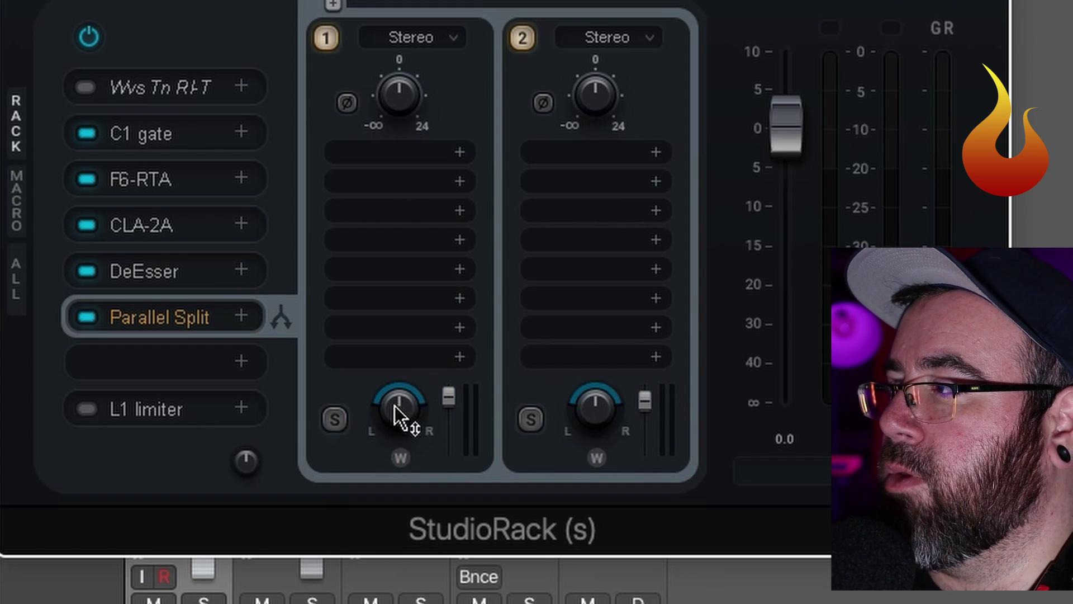
pyautogui.doubleClick(445, 398)
pyautogui.write('-')
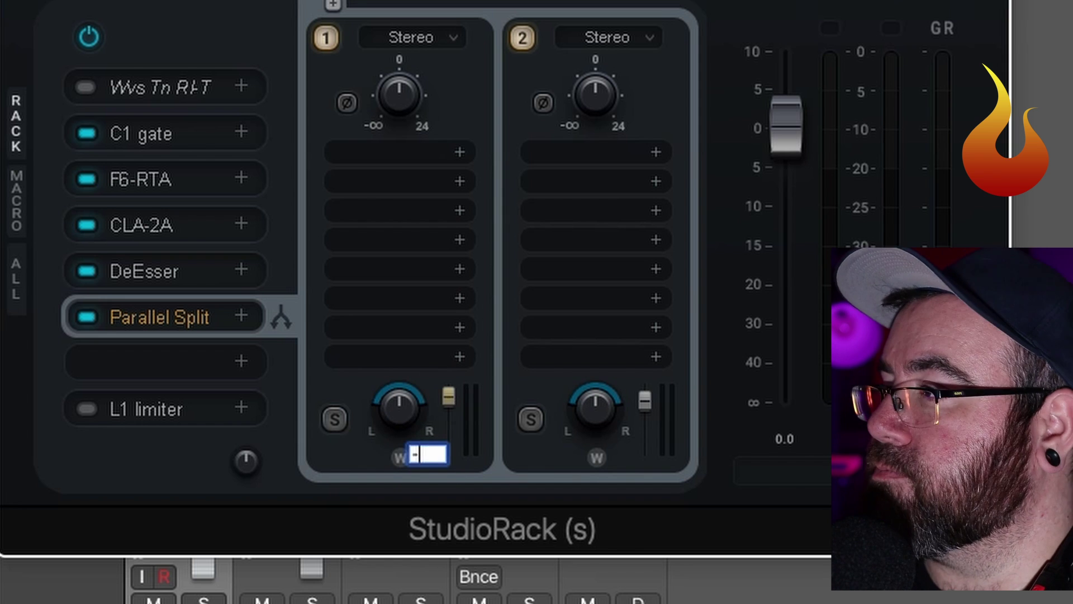
pyautogui.write('2')
pyautogui.press('Return')
pyautogui.click(655, 396)
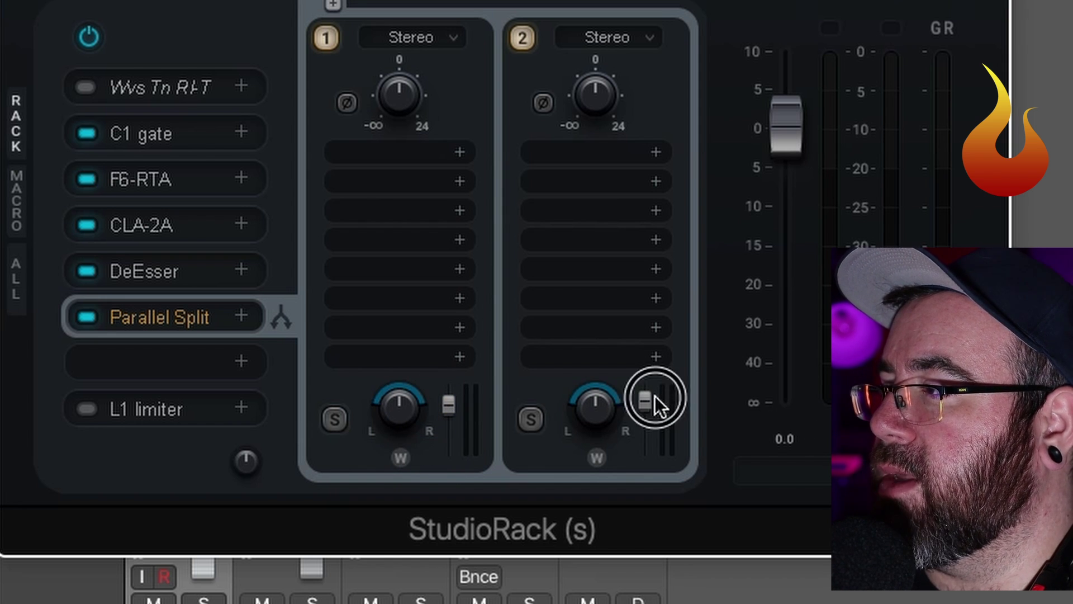
pyautogui.doubleClick(650, 401)
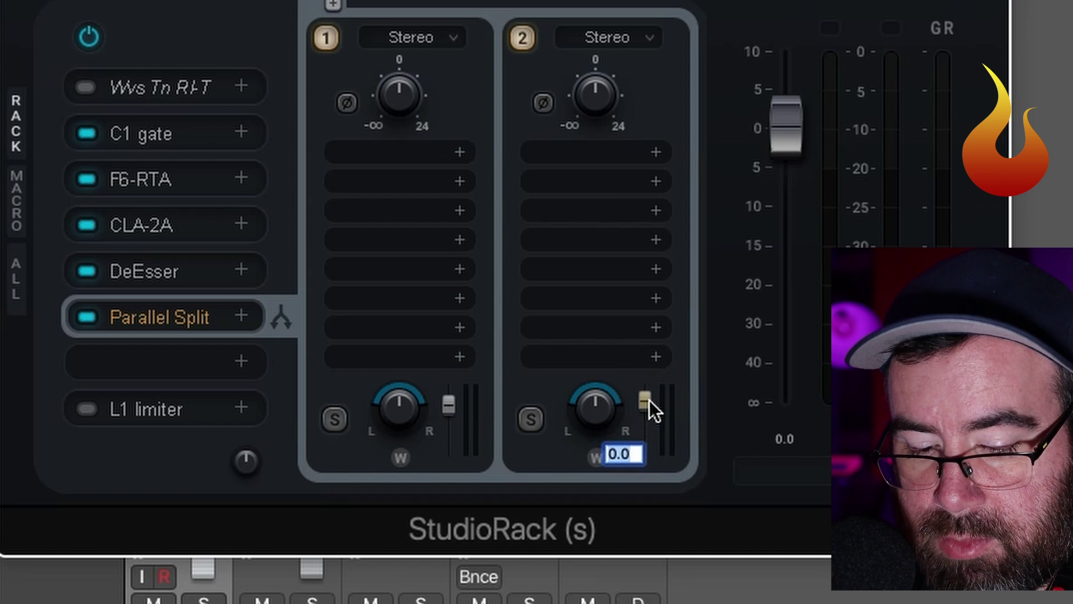
pyautogui.write('-3')
pyautogui.press('Return')
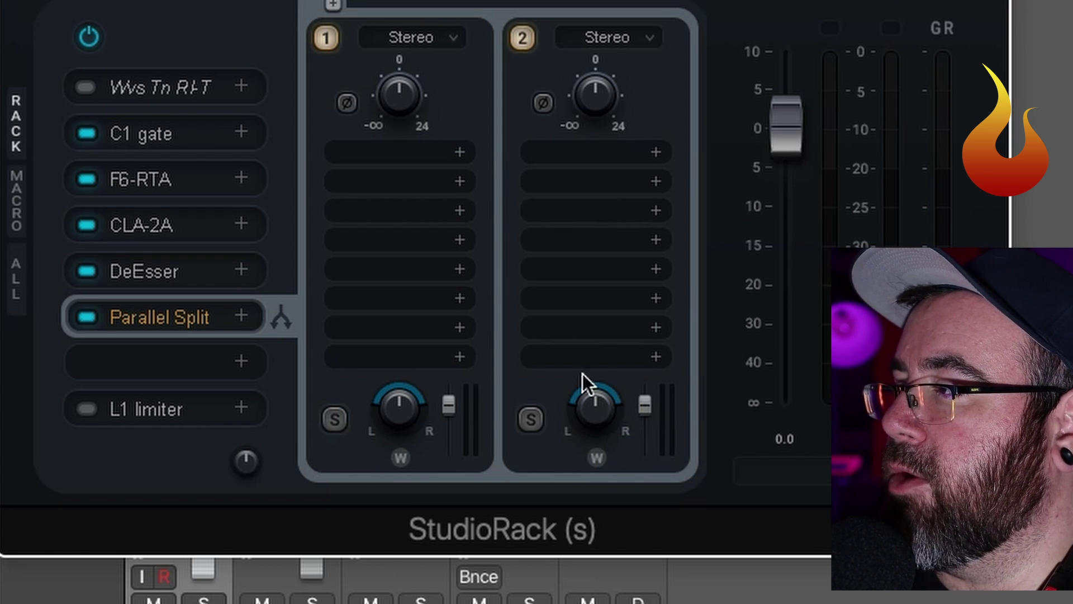
# Reset chain 1's width to 1.00 and recentre its pan at 0.0
pyautogui.moveTo(395, 459); pyautogui.dragTo(395, 598)
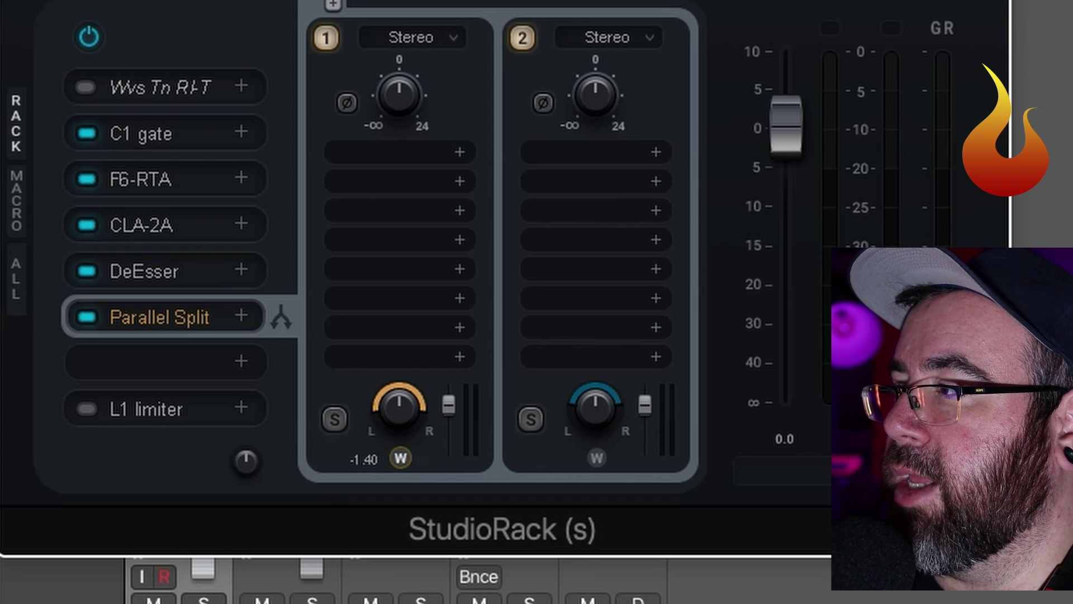
pyautogui.keyDown('alt'); pyautogui.click(396, 456); pyautogui.keyUp('alt')
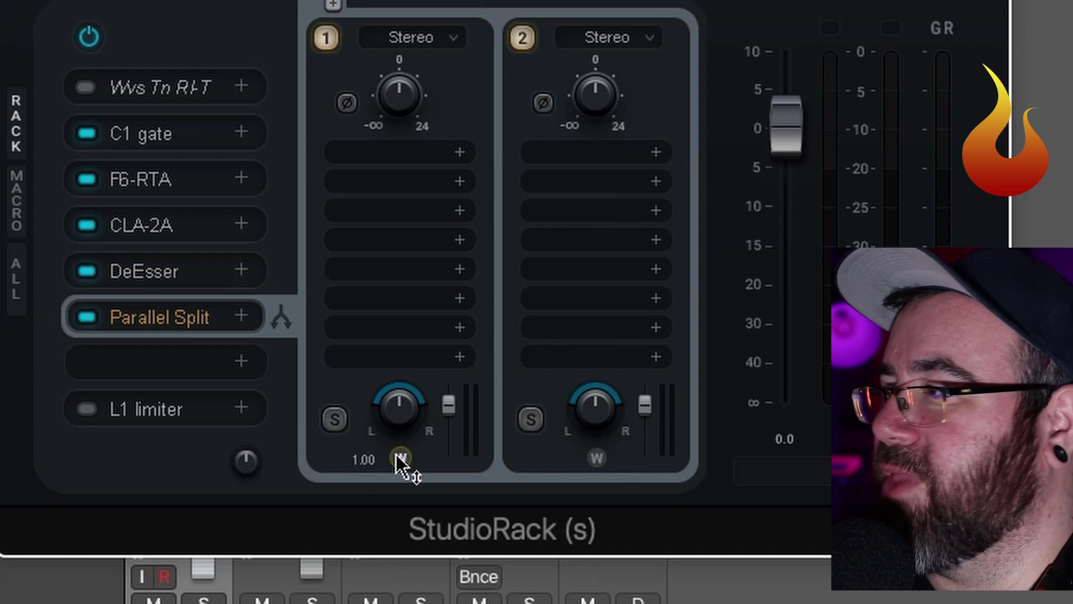
pyautogui.moveTo(380, 399); pyautogui.dragTo(394, 405)
pyautogui.keyDown('alt'); pyautogui.click(396, 417); pyautogui.keyUp('alt')
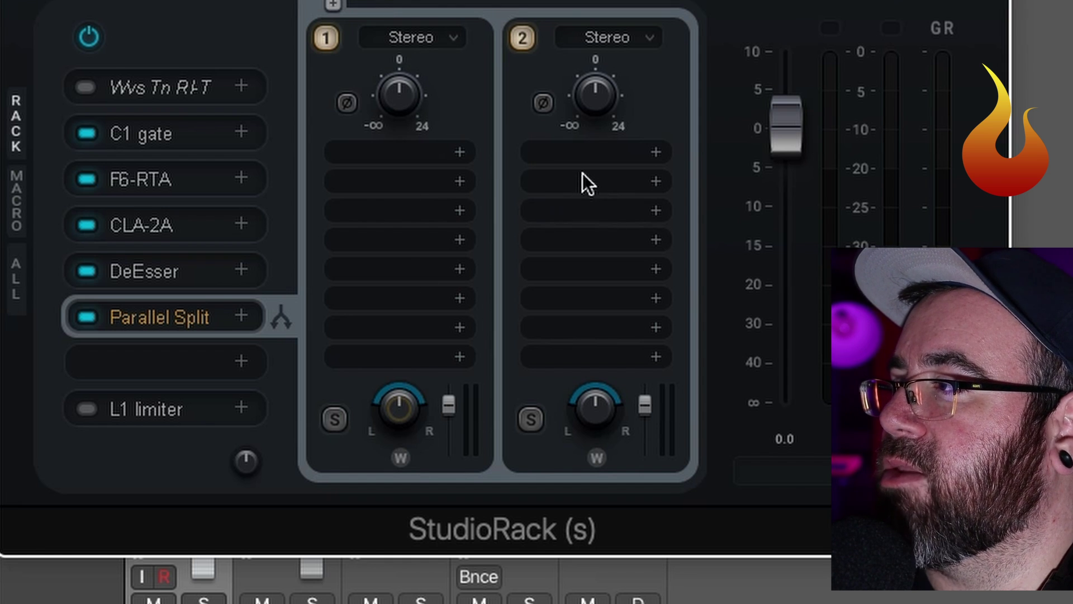
pyautogui.click(576, 156)
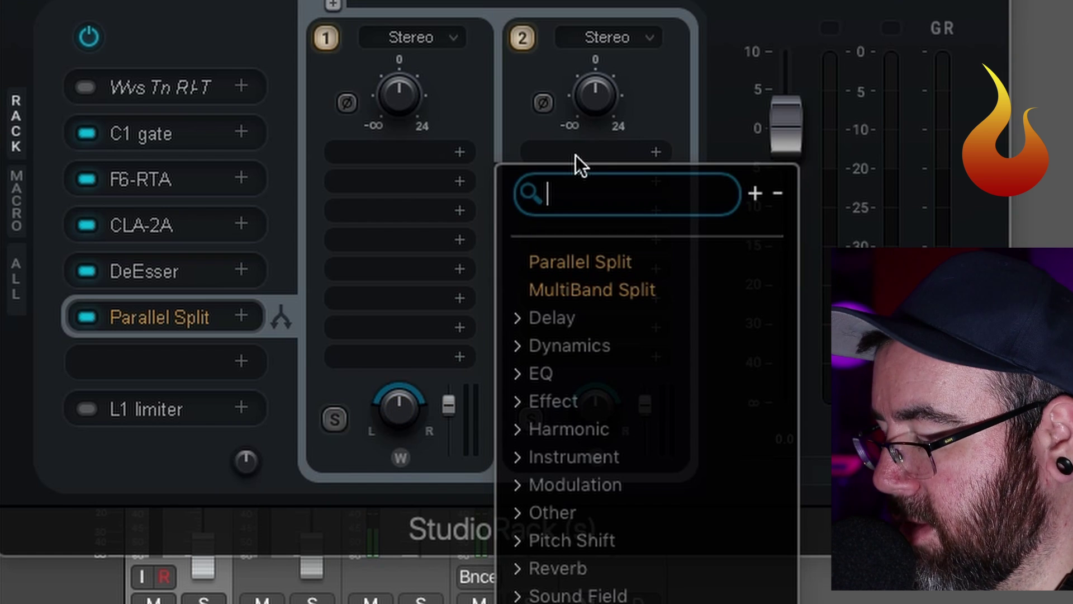
# Load H-Comp(sc) into chain 2 via an 'H-CO' search and move it to the second slot
pyautogui.write('H')
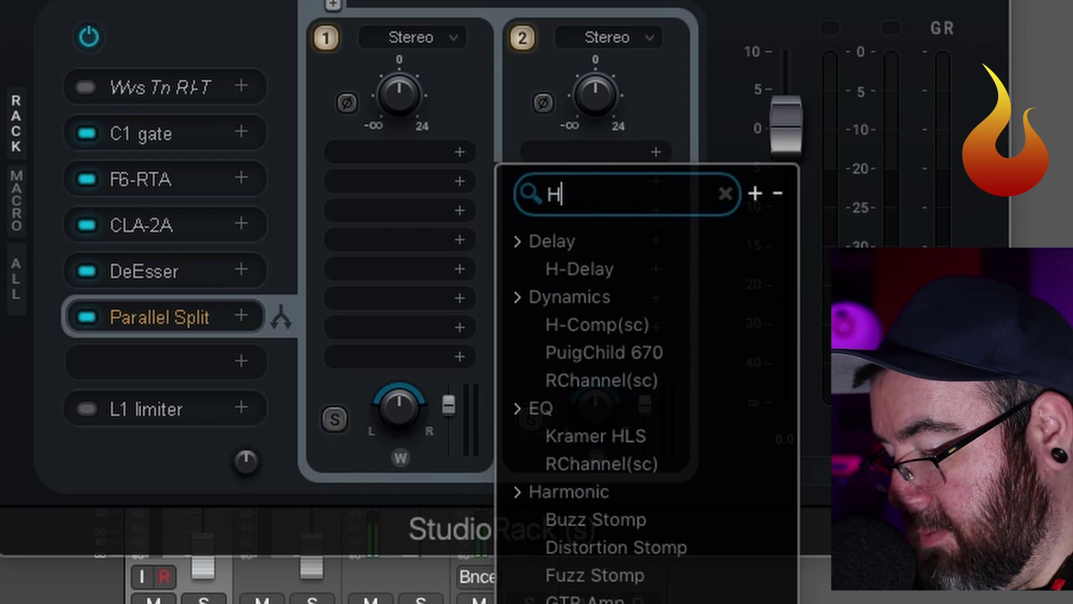
pyautogui.write('-CO')
pyautogui.press('Down')
pyautogui.press('Down')
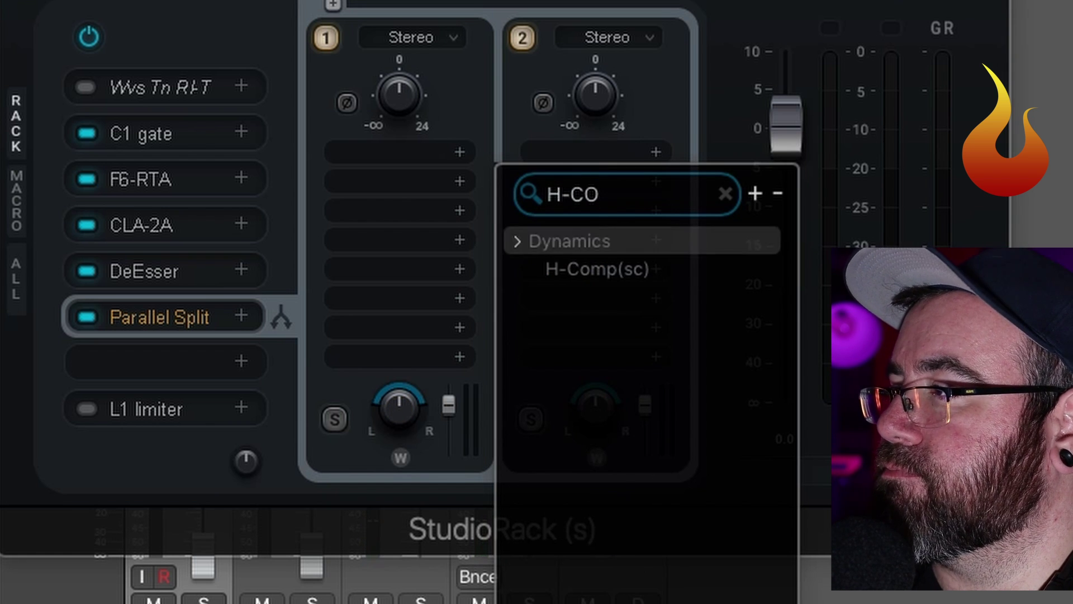
pyautogui.press('Return')
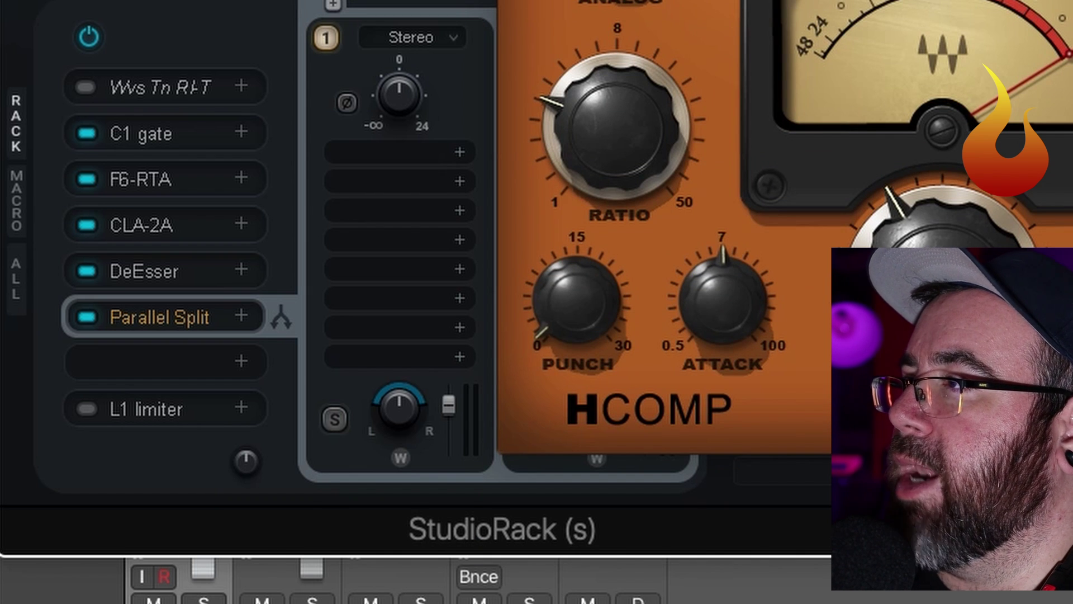
pyautogui.press('Escape')
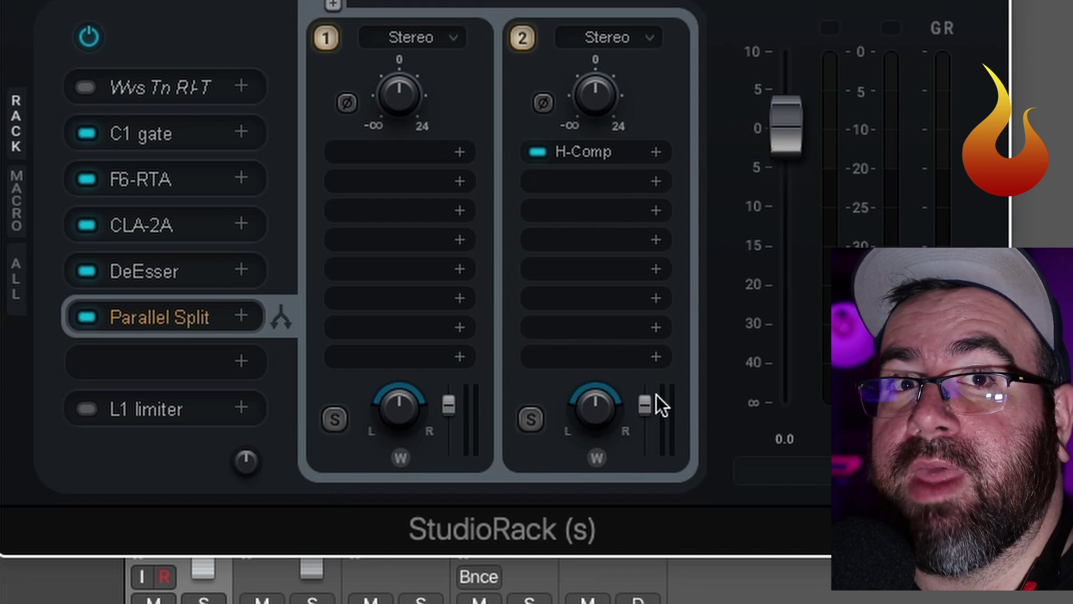
pyautogui.moveTo(603, 154); pyautogui.dragTo(600, 188)
pyautogui.click(597, 158)
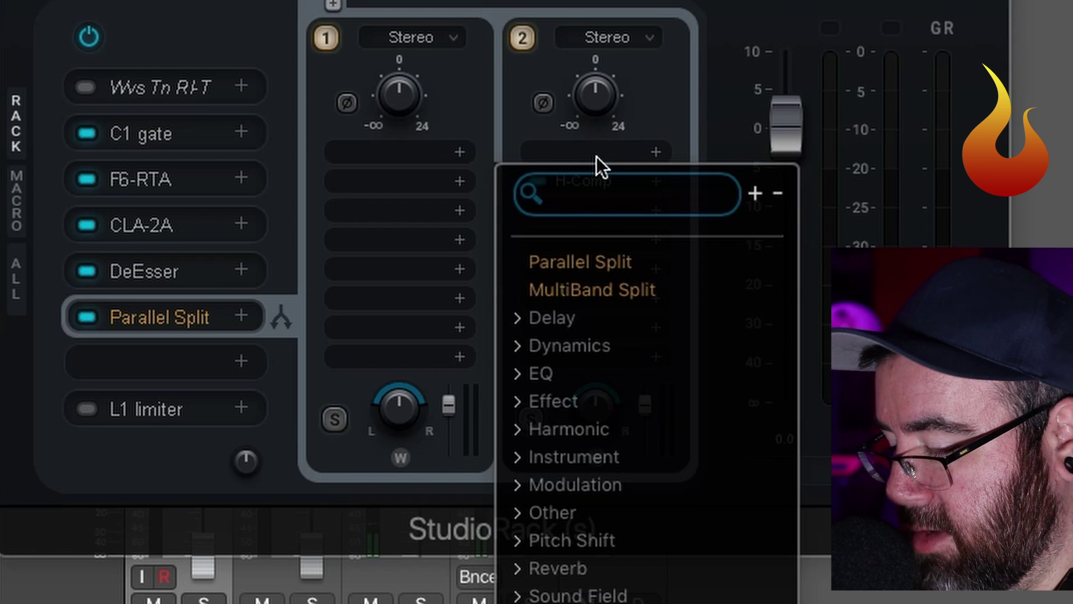
# Search 'F6' and load F6-RTA(sc) into chain 2's first slot, closing its window afterwards
pyautogui.write('F6')
pyautogui.press('Down')
pyautogui.press('Down')
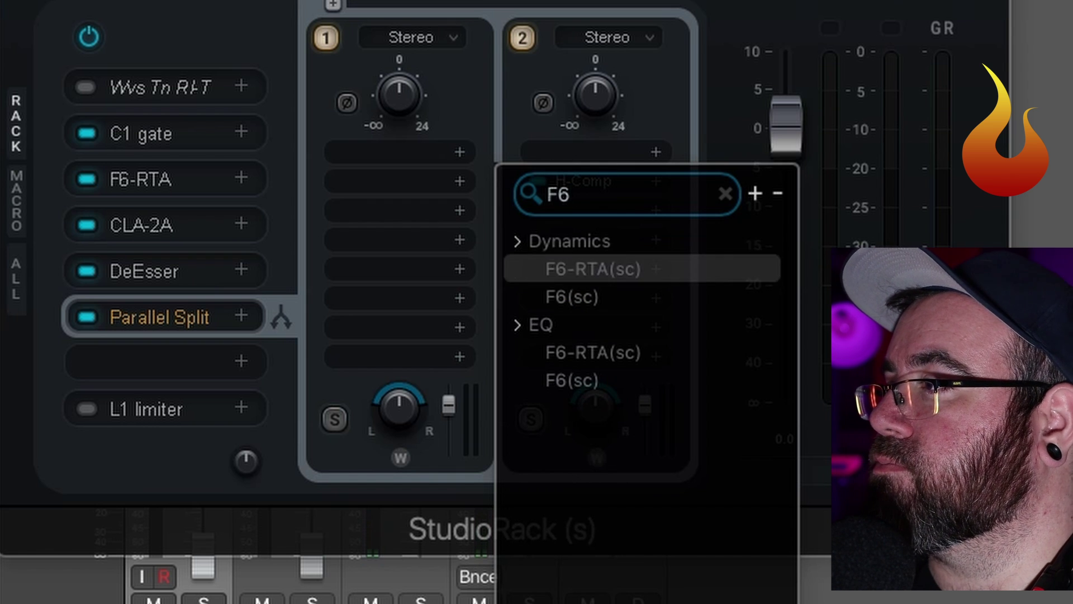
pyautogui.press('Return')
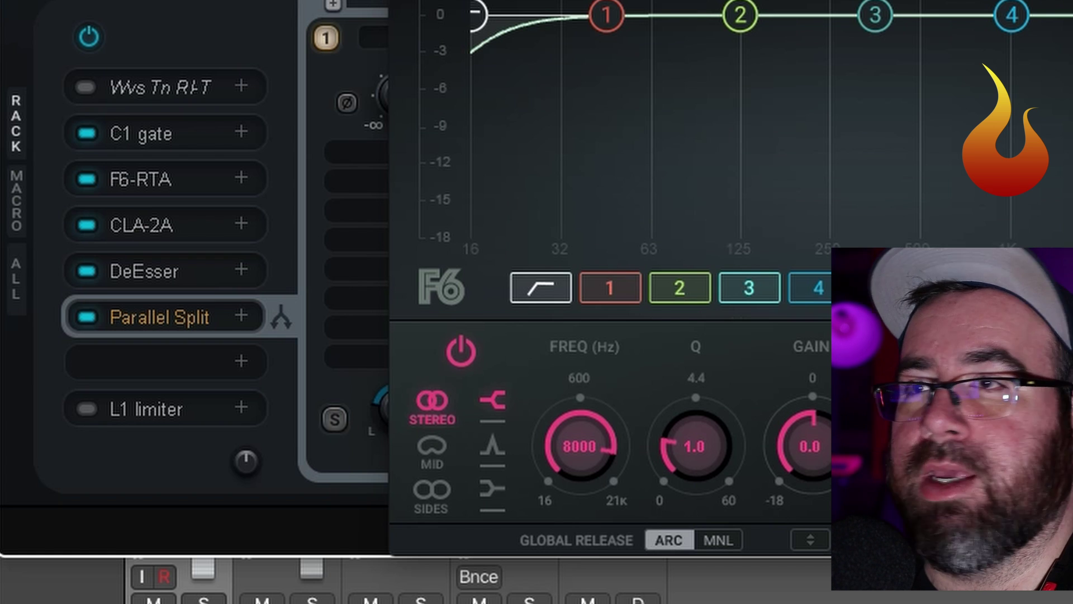
pyautogui.press('super+w')
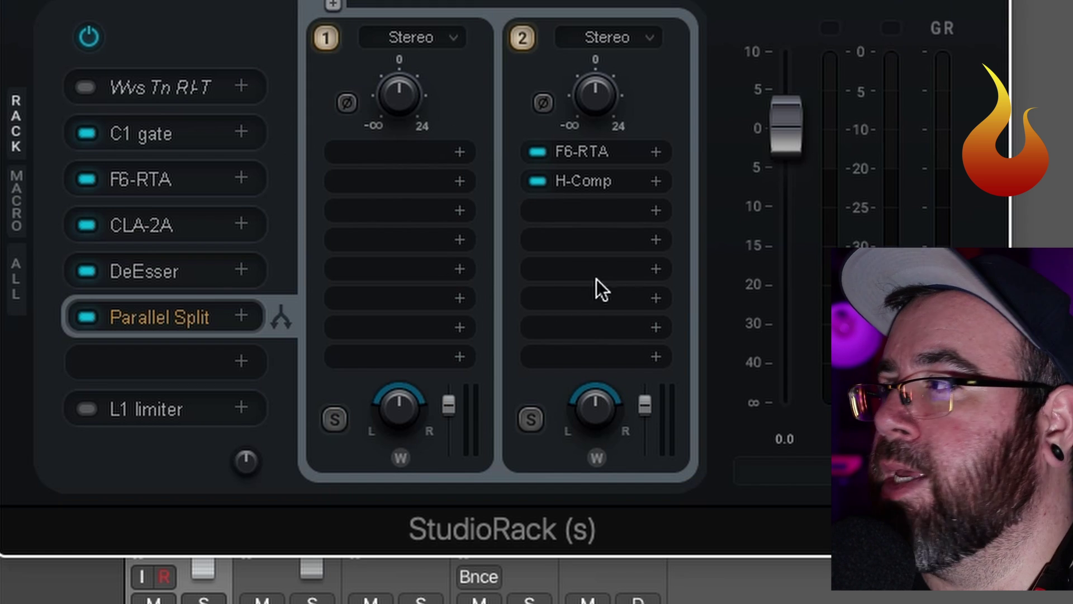
# Drag the Parallel Split out, load a MultiBand Split in its place, and enter a 1000 Hz crossover
pyautogui.moveTo(168, 320); pyautogui.dragTo(538, 367)
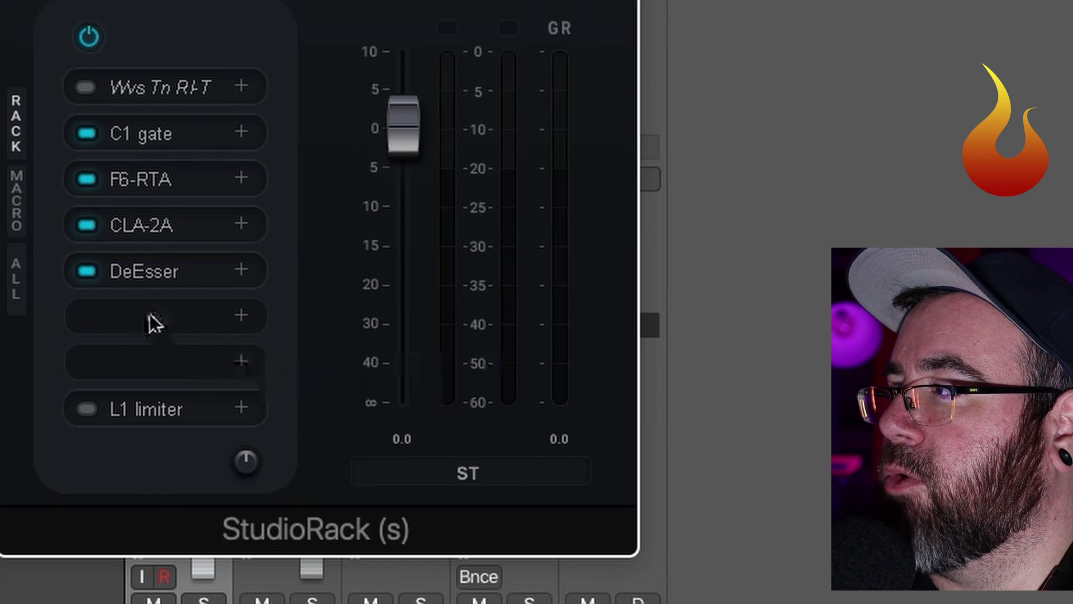
pyautogui.click(149, 319)
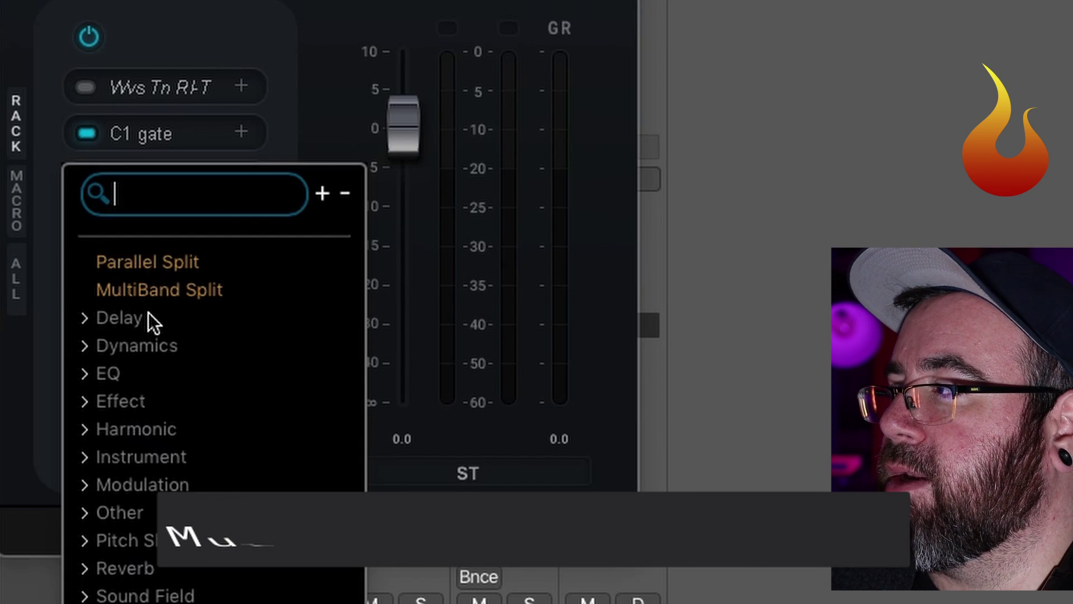
pyautogui.click(179, 296)
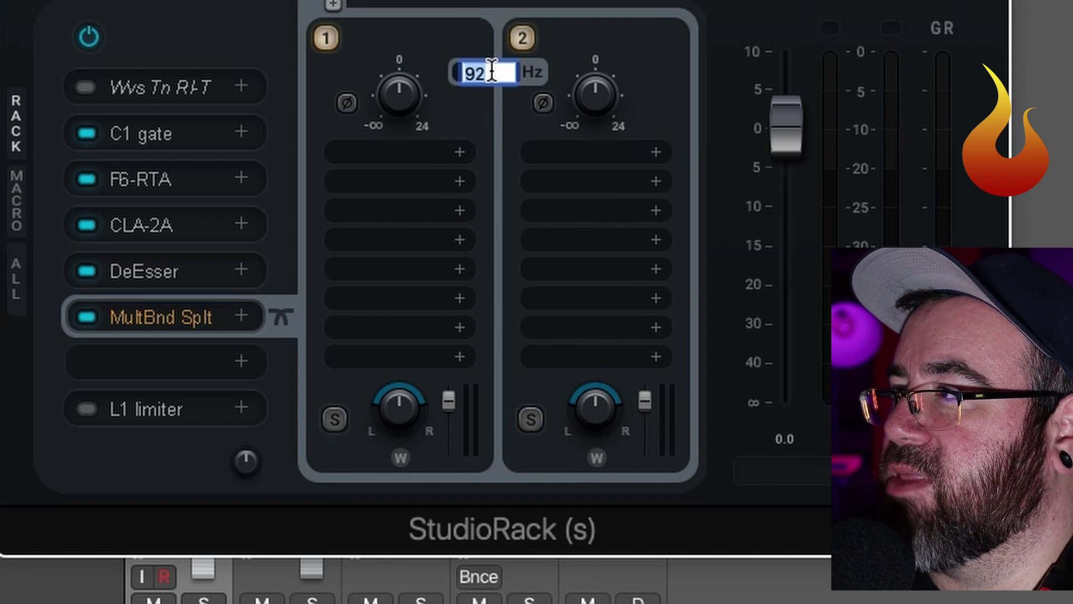
pyautogui.write('1000')
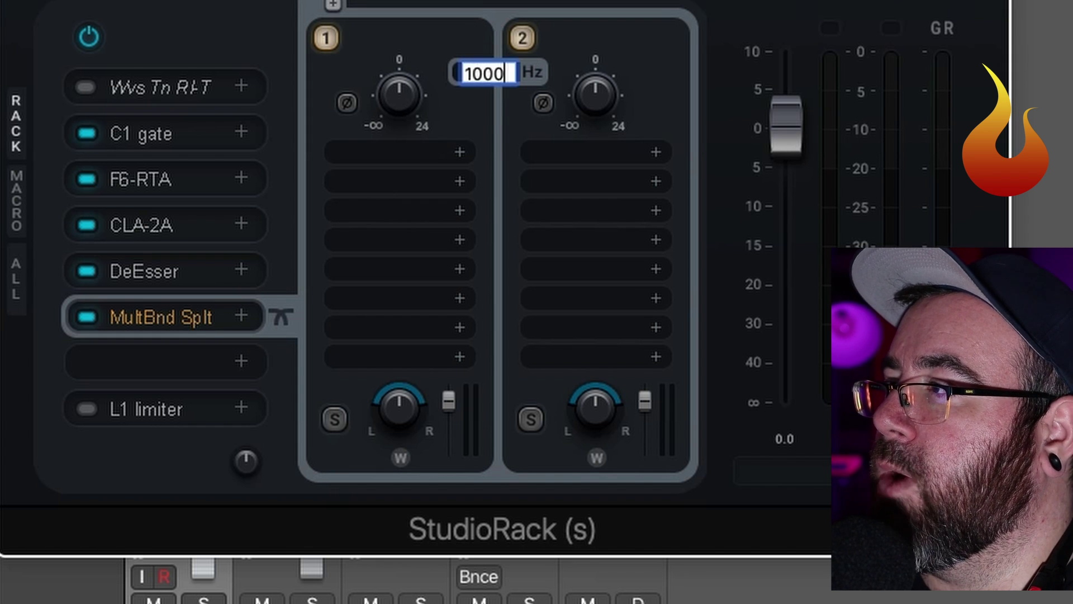
pyautogui.press('Return')
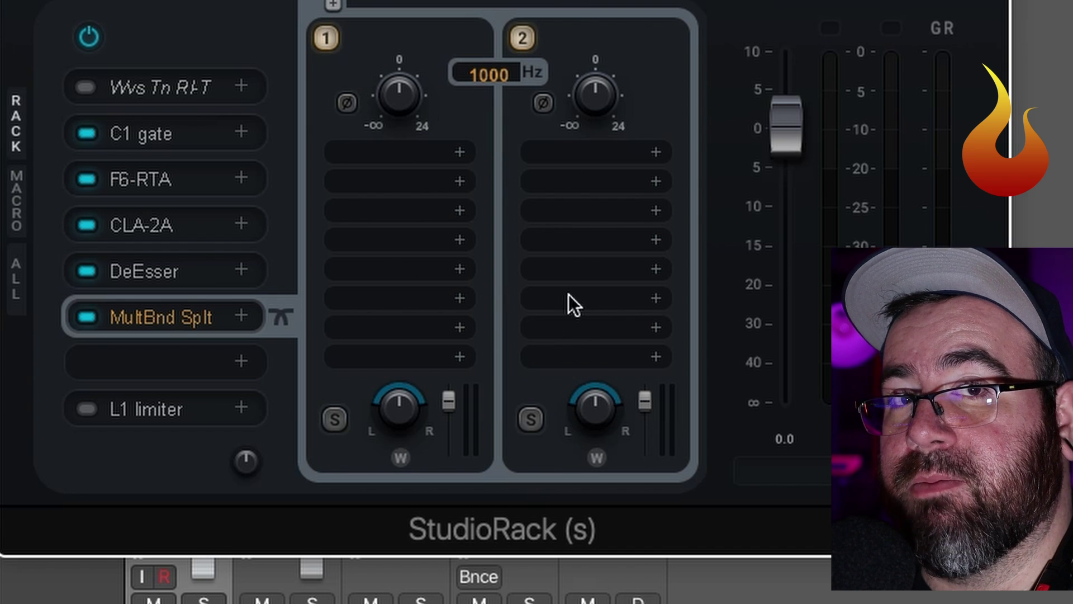
pyautogui.click(380, 152)
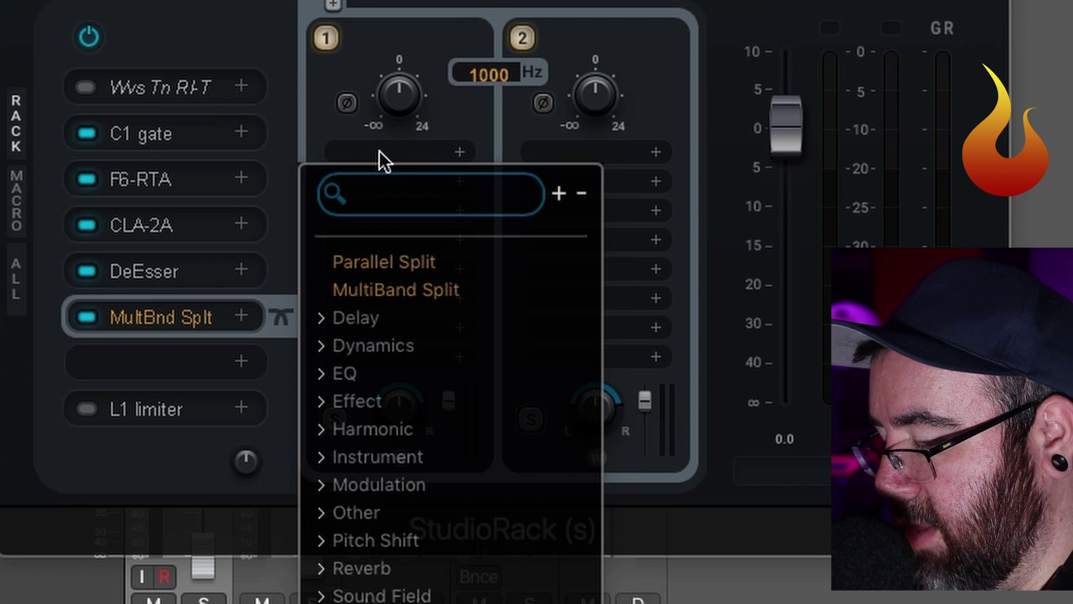
# Load C1 gate(sc) on band 1 with threshold raised to about -56 and release 100
pyautogui.write('GATE')
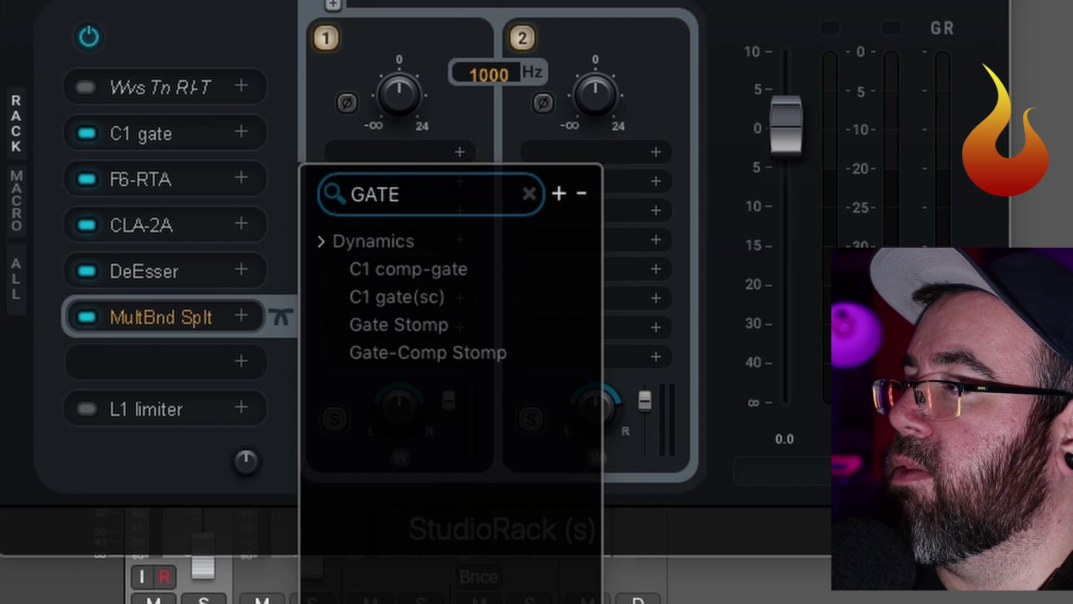
pyautogui.press('Down')
pyautogui.press('Down')
pyautogui.press('Down')
pyautogui.press('Return')
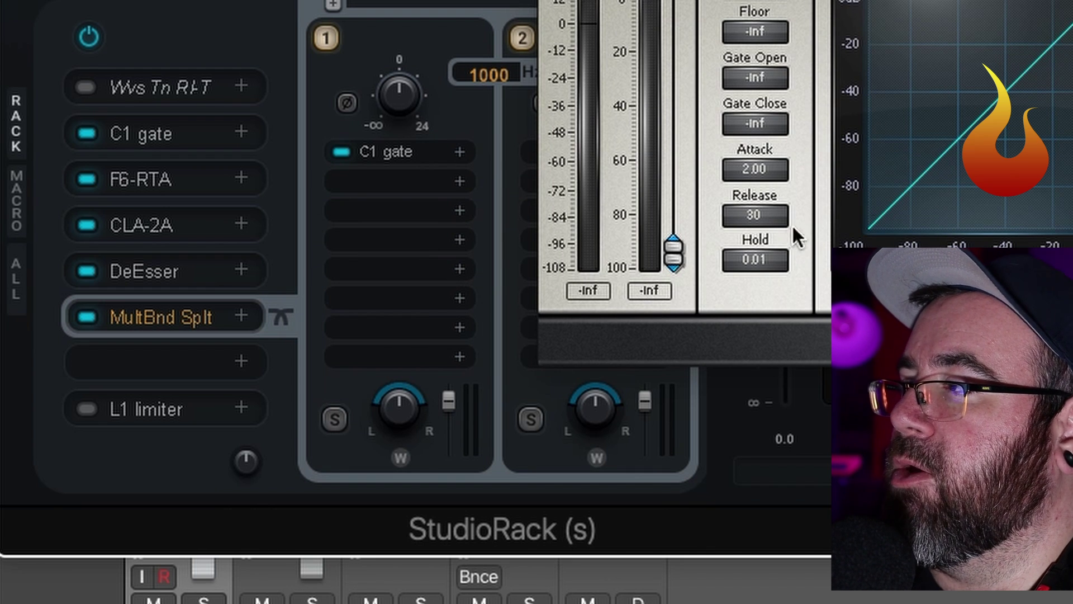
pyautogui.moveTo(676, 240); pyautogui.dragTo(671, 140)
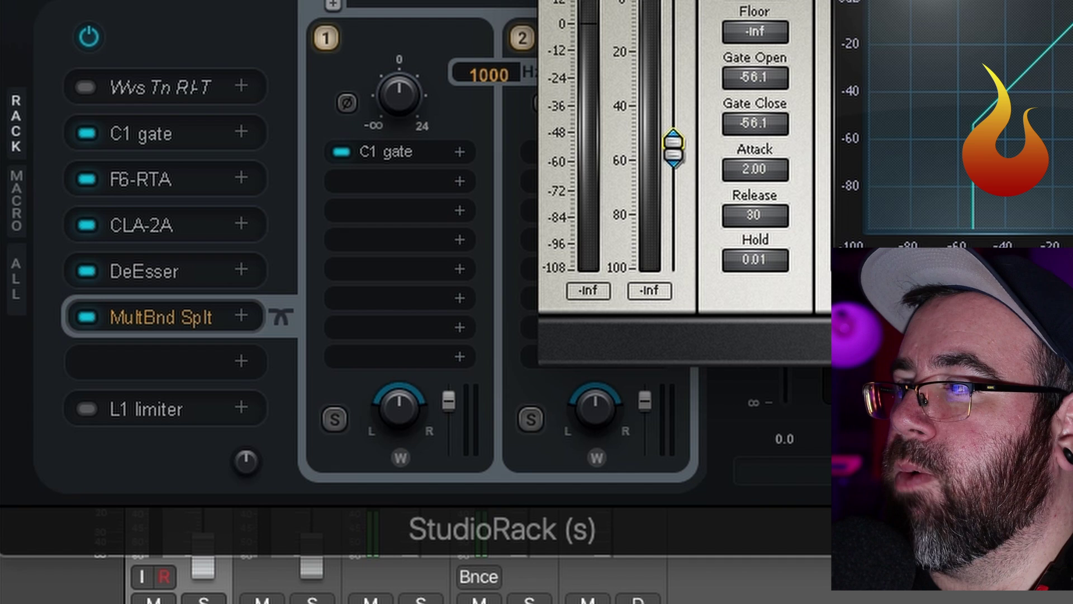
pyautogui.click(756, 208)
pyautogui.write('100')
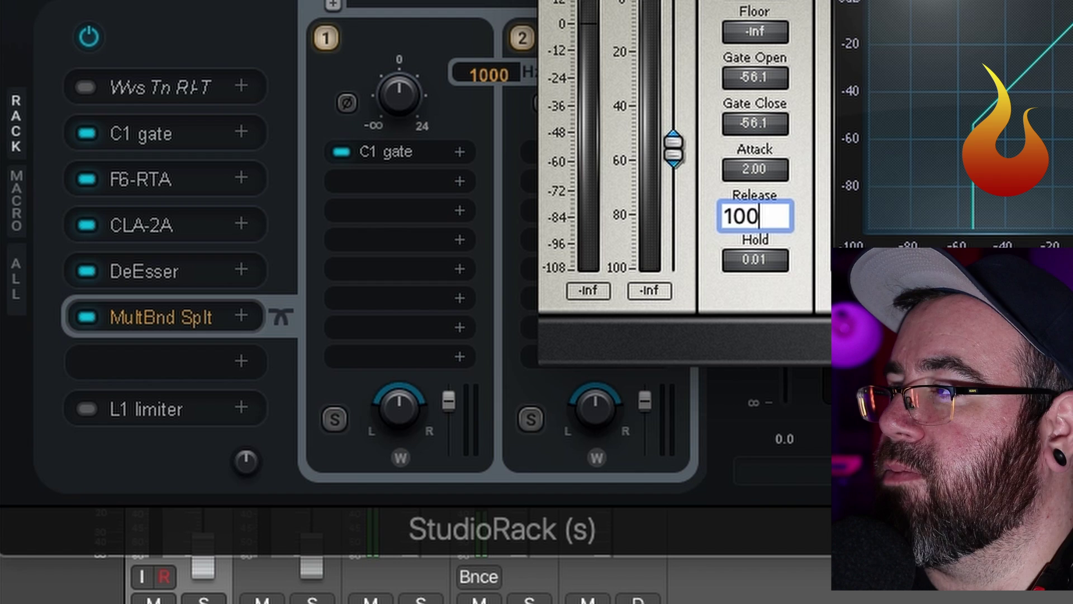
pyautogui.press('Return')
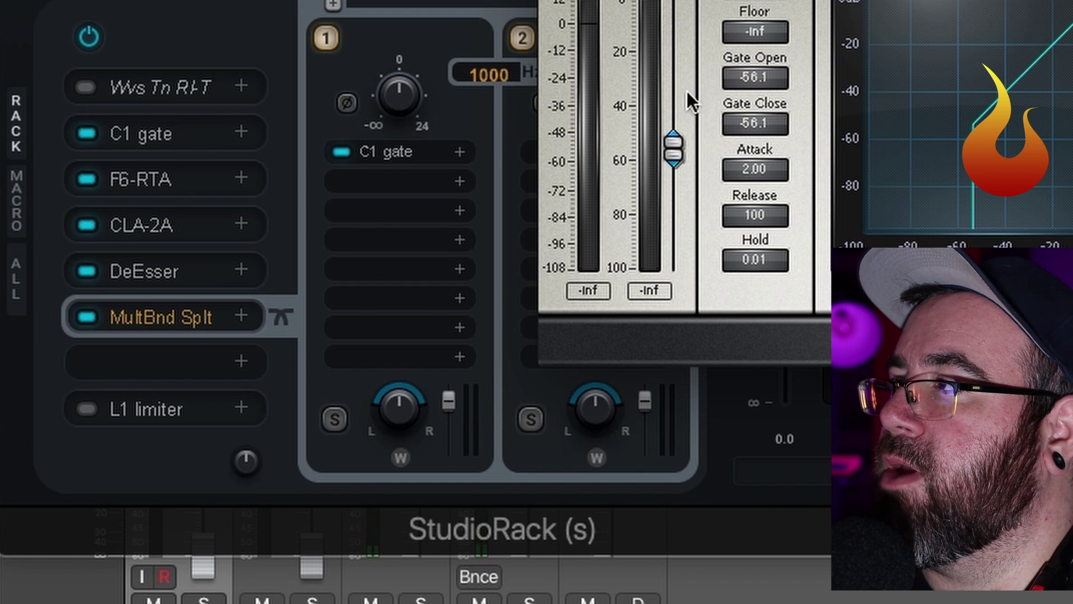
# Copy the C1 gate onto band 2's first slot and set its attack to 1.00
pyautogui.moveTo(407, 140); pyautogui.dragTo(588, 147)
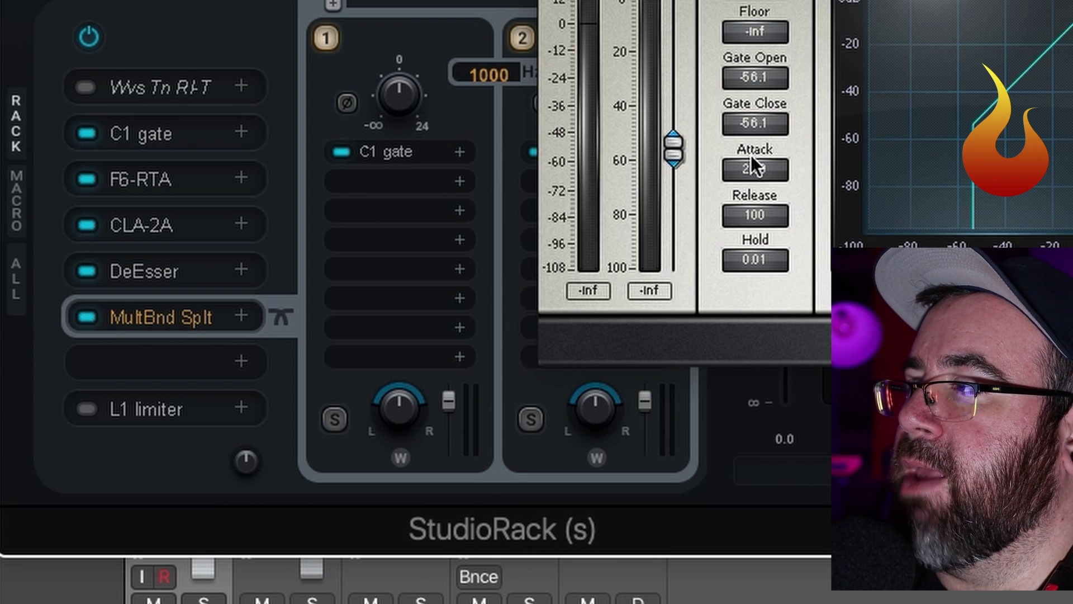
pyautogui.click(757, 168)
pyautogui.write('1')
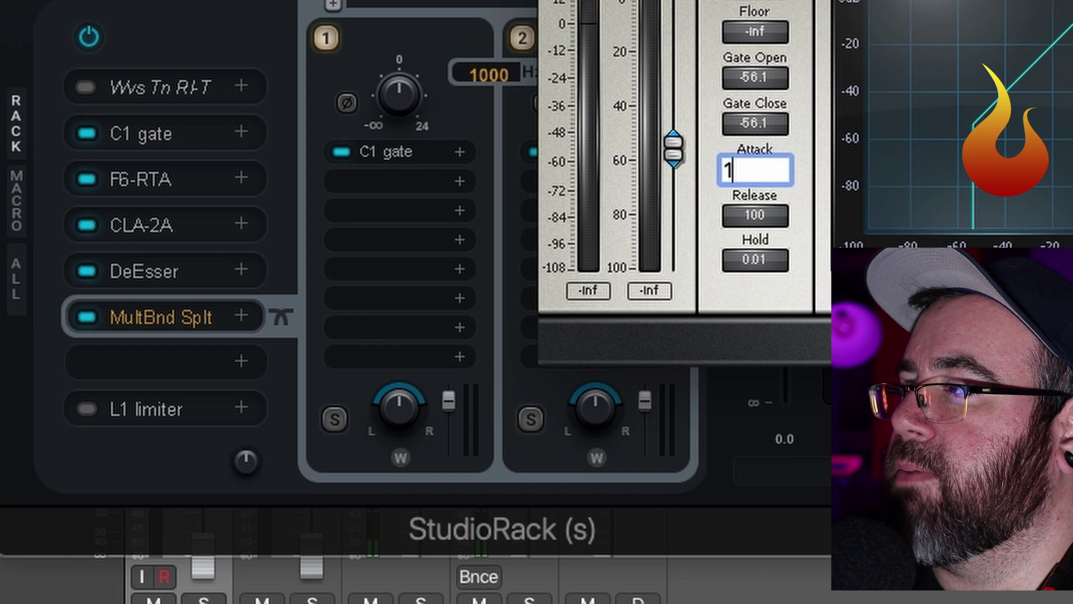
pyautogui.press('Return')
# Set the gate's release to 30, keep hard gating, and close the C1 window
pyautogui.click(753, 215)
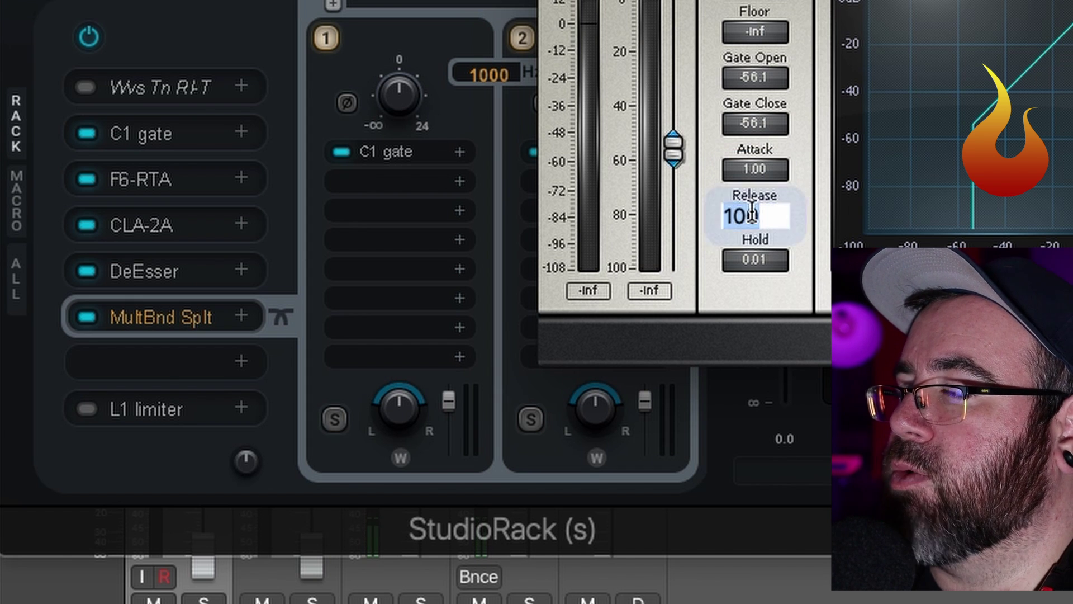
pyautogui.write('30')
pyautogui.press('Return')
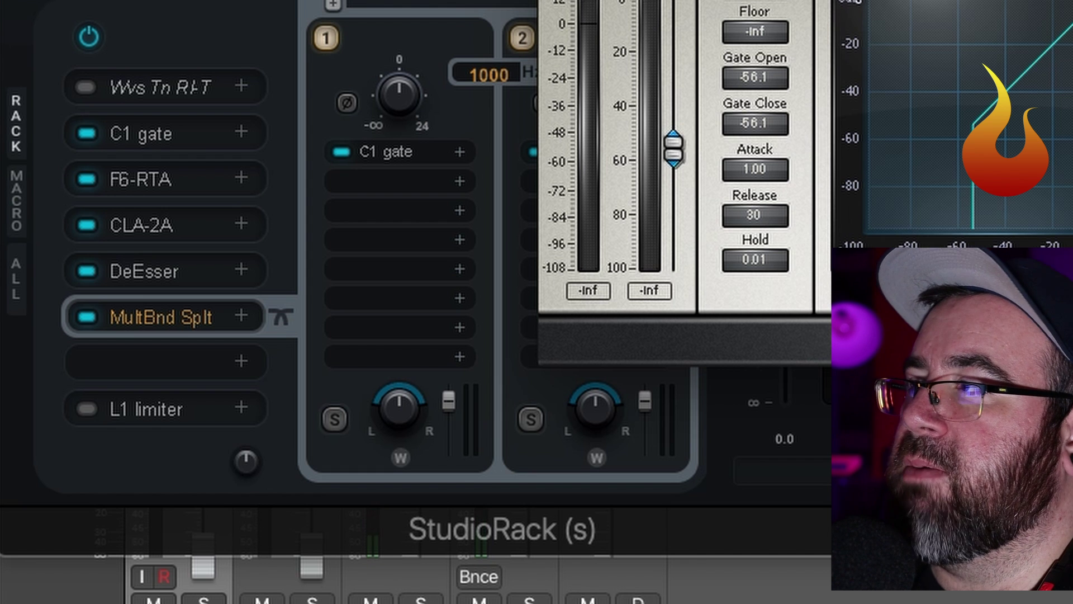
pyautogui.click(765, 3)
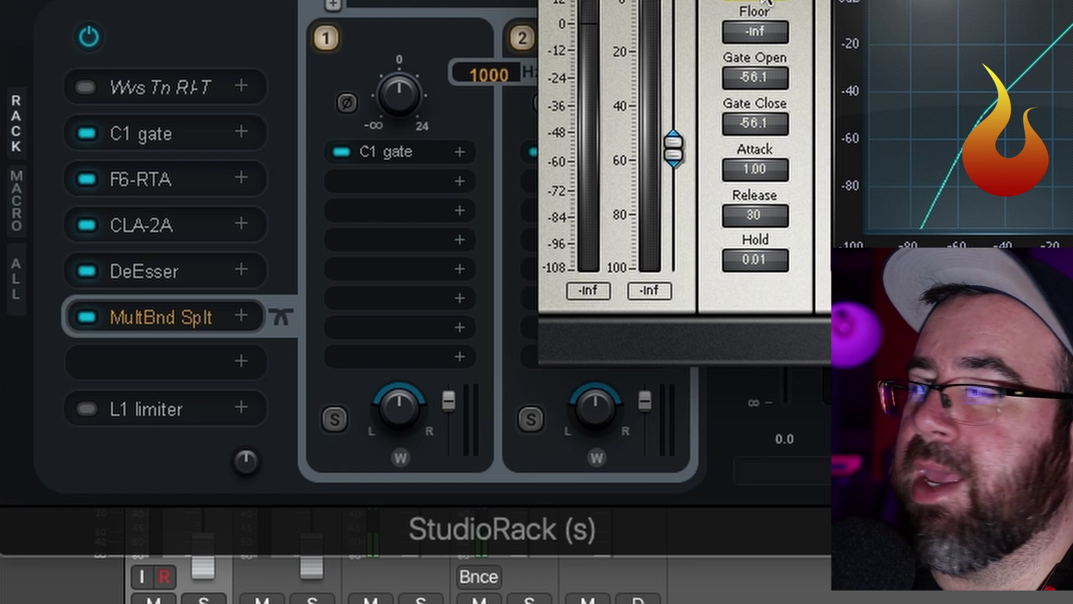
pyautogui.click(765, 2)
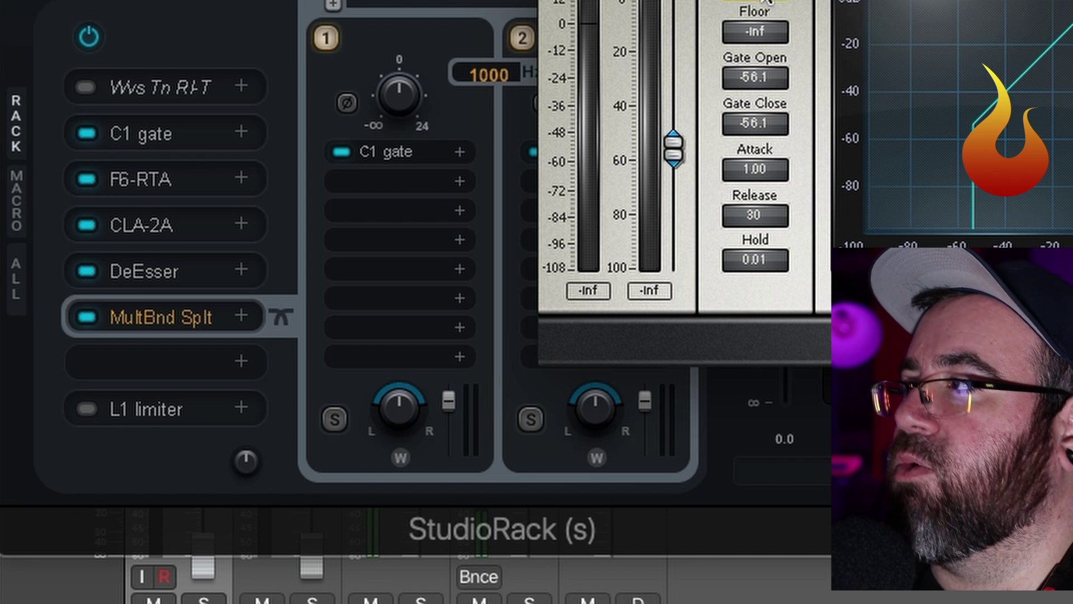
pyautogui.click(562, 24)
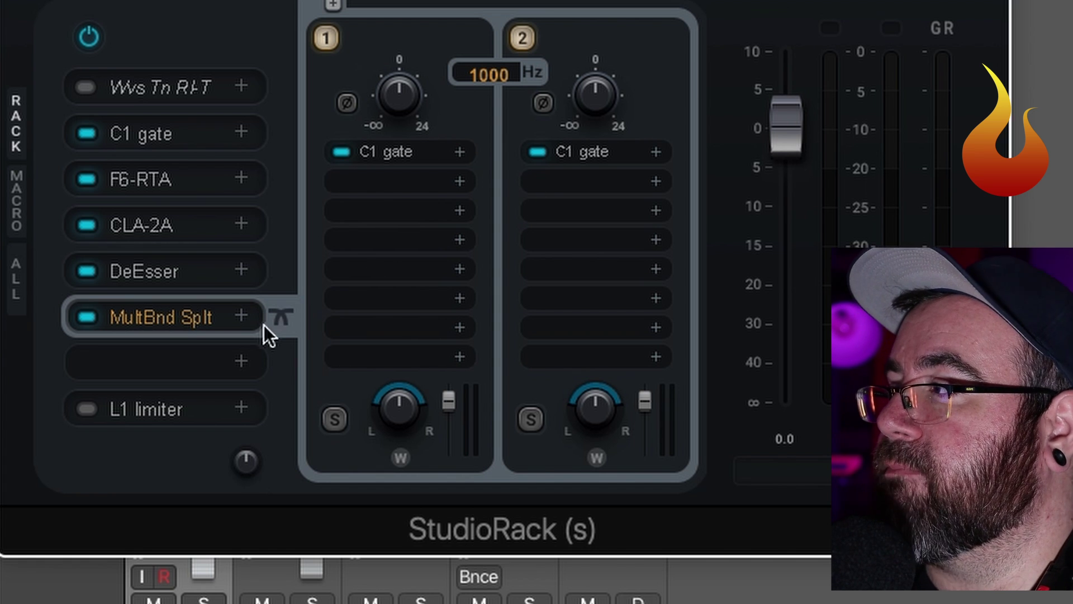
# Delete the MultiBand Split and check the plugin latency readout in the L1 limiter's plug-in list
pyautogui.press('Delete')
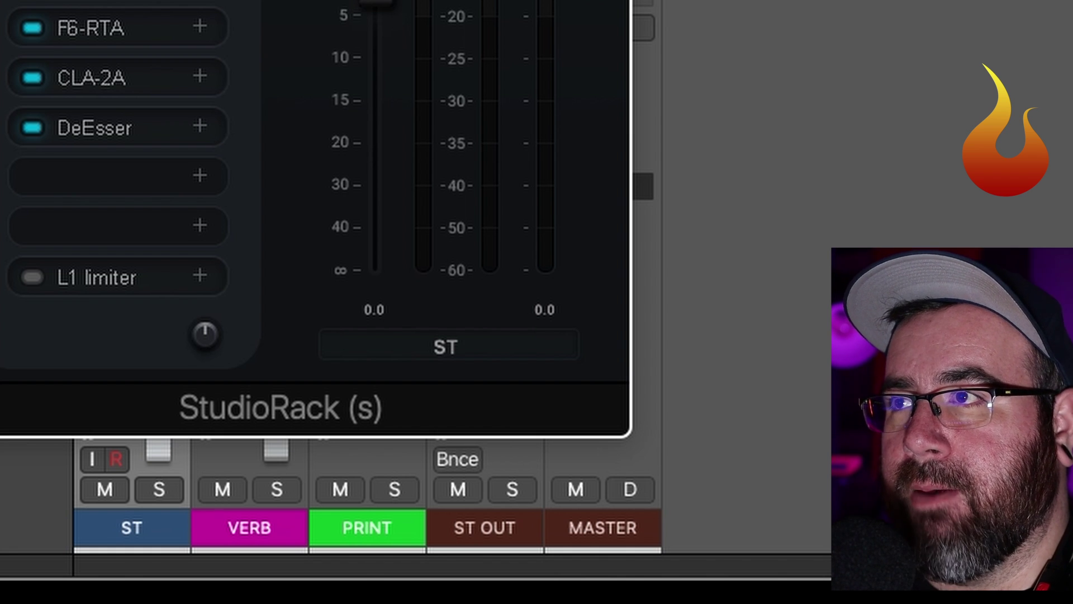
pyautogui.click(98, 277)
pyautogui.scroll(-3, 95, 336)
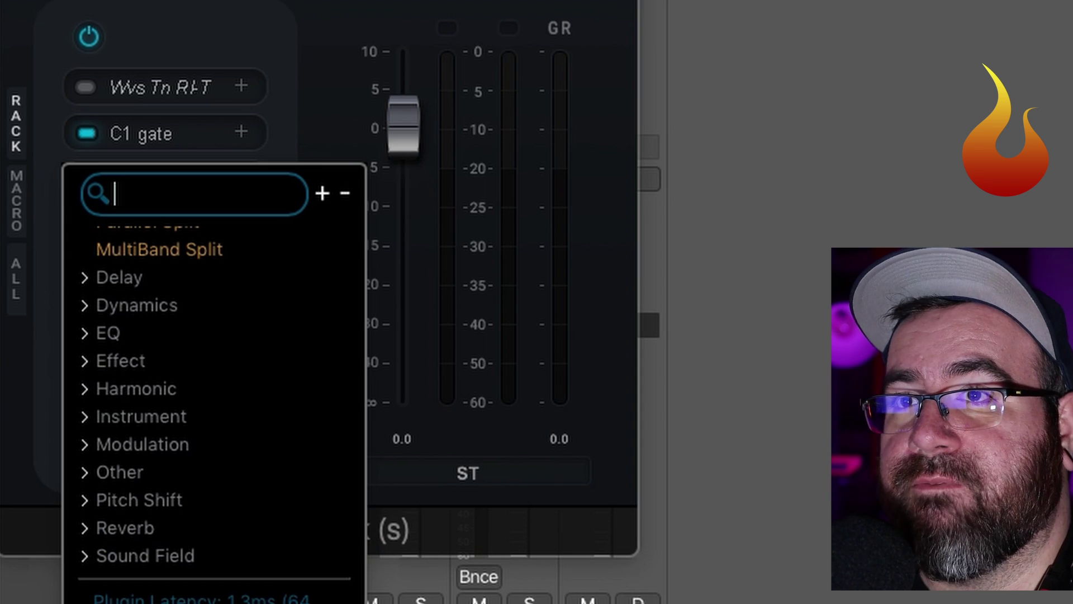
pyautogui.click(307, 114)
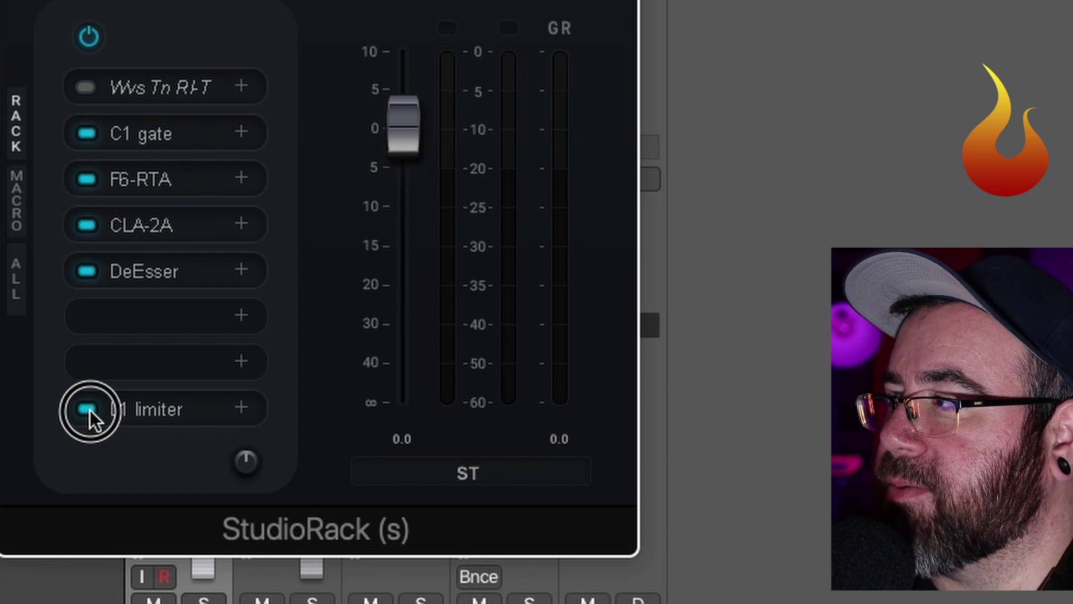
# Disable the L1 limiter plug-in and confirm the rack latency reads 0.0ms
pyautogui.rightClick(139, 412)
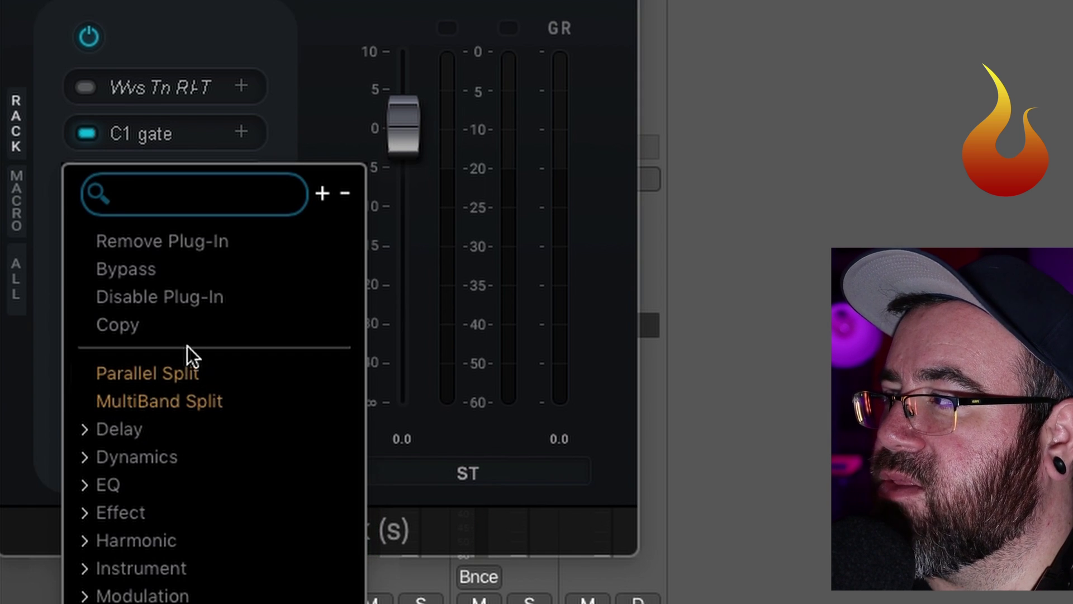
pyautogui.click(211, 306)
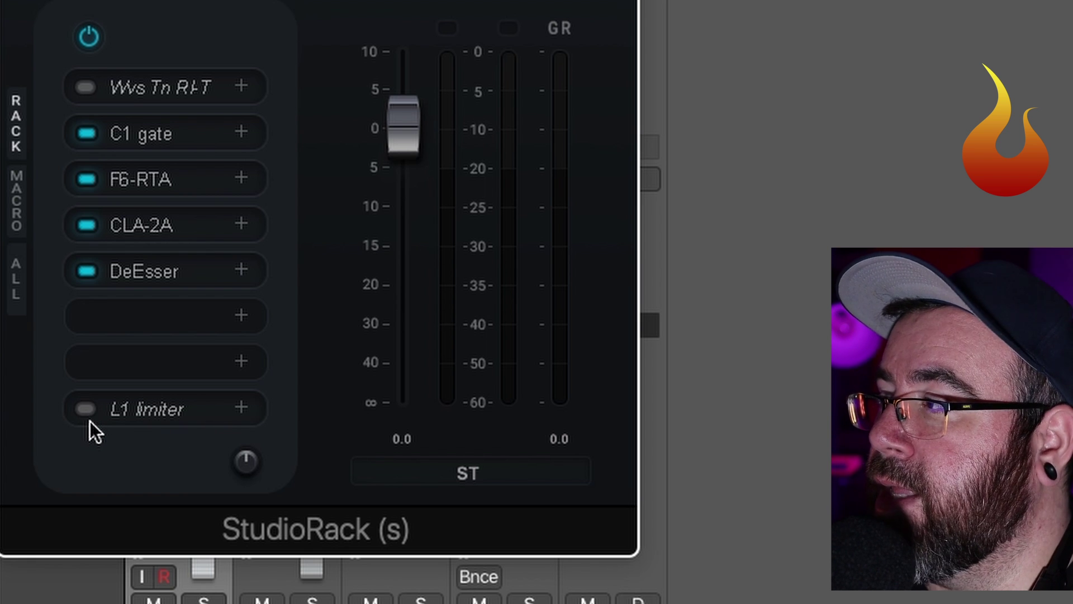
pyautogui.click(157, 416)
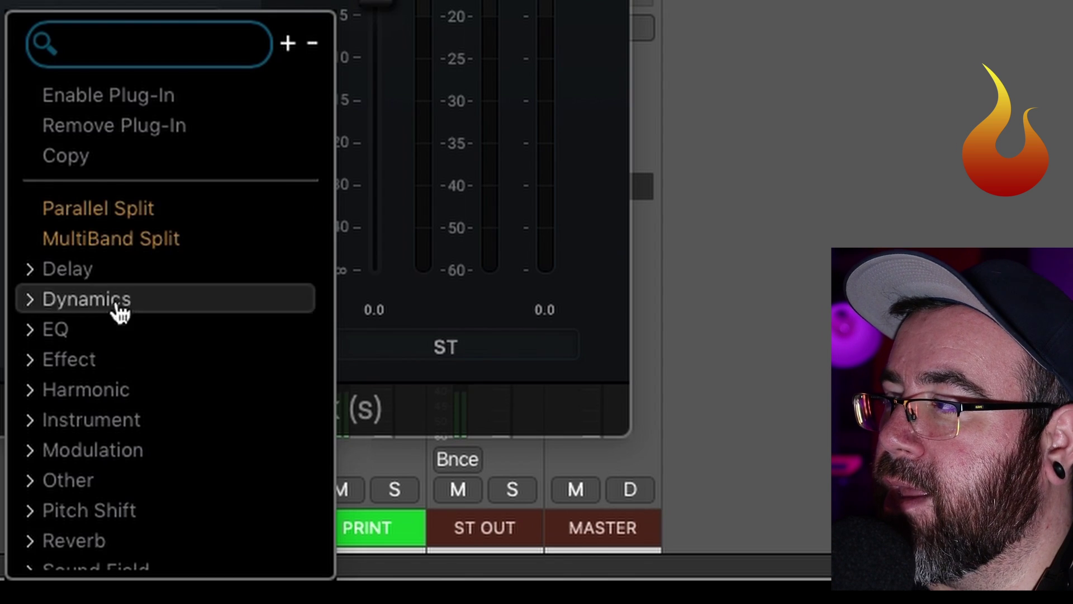
pyautogui.scroll(-3, 129, 336)
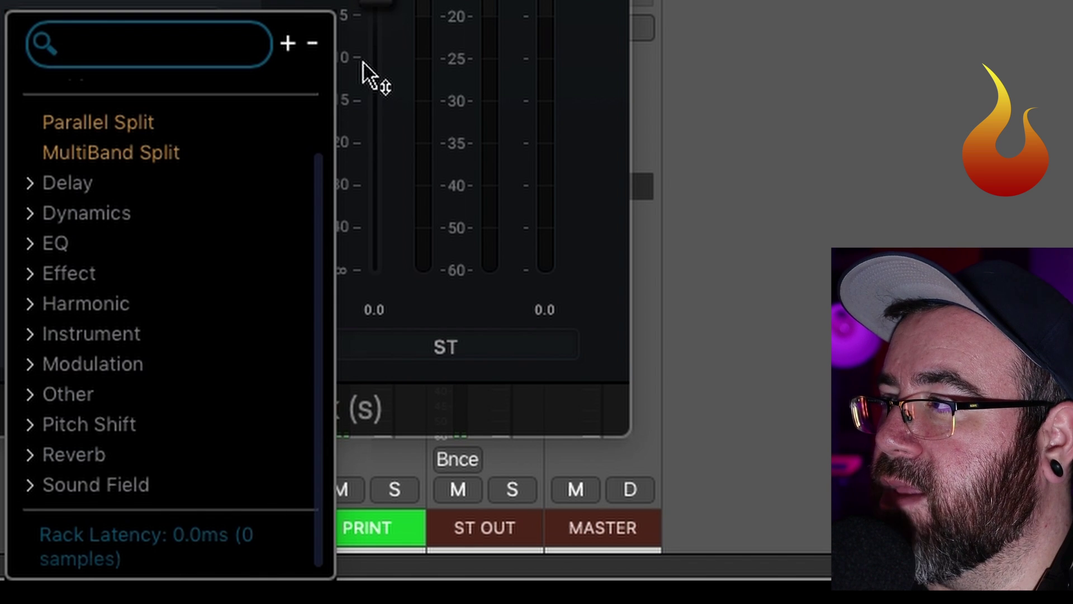
pyautogui.click(325, 200)
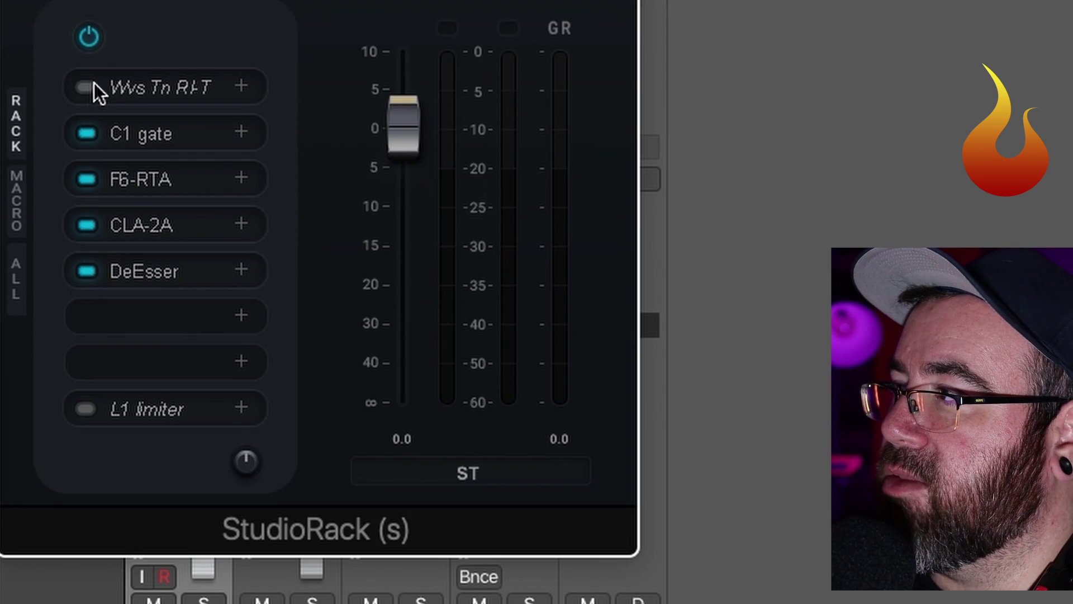
# Bypass every StudioRack plug-in with the rack power button, then bring up F6-RTA's options
pyautogui.click(89, 38)
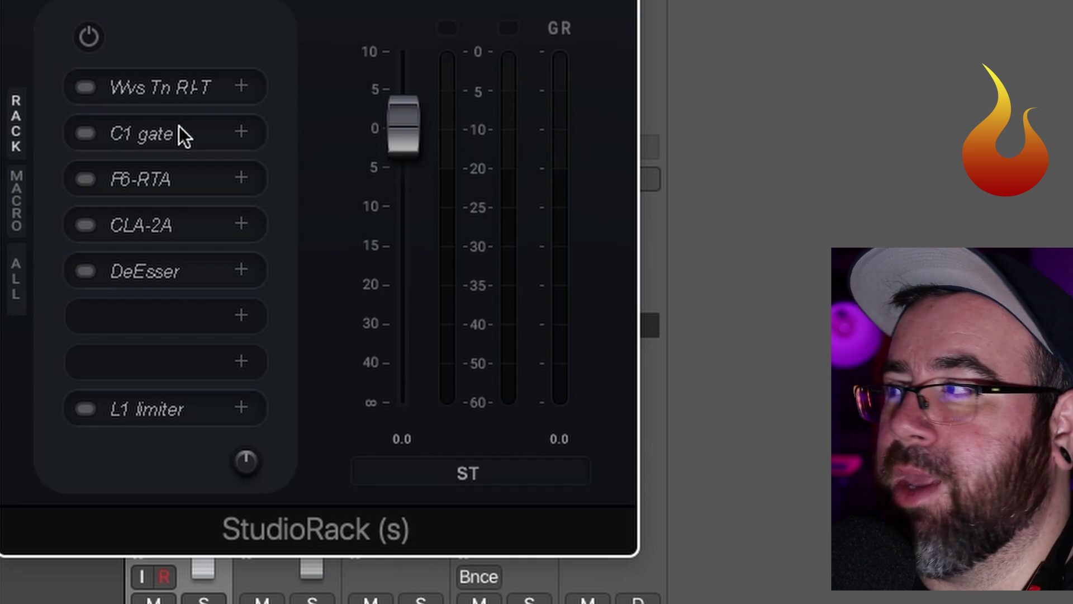
pyautogui.click(157, 180)
# Switch the F6-RTA and rack power back on, and bring the F6 EQ editor to the front
pyautogui.click(155, 247)
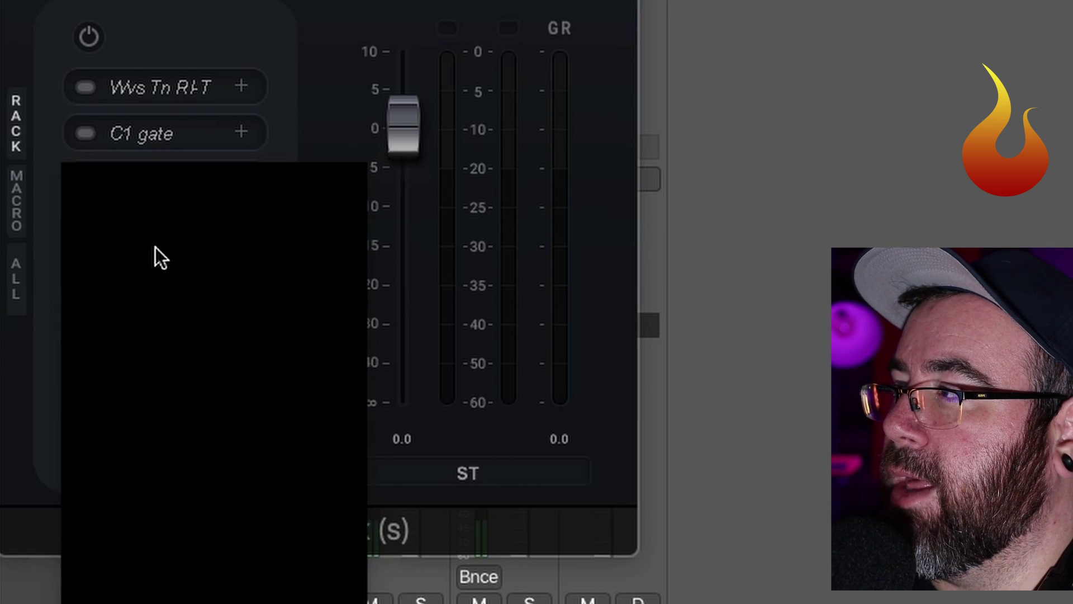
pyautogui.click(147, 184)
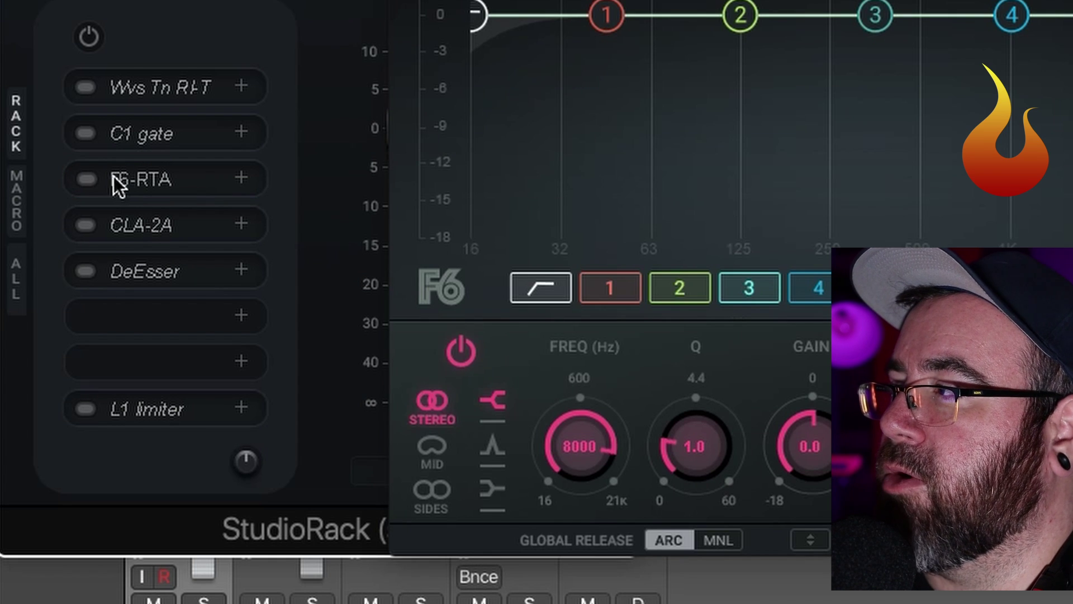
pyautogui.click(113, 176)
pyautogui.click(1018, 20)
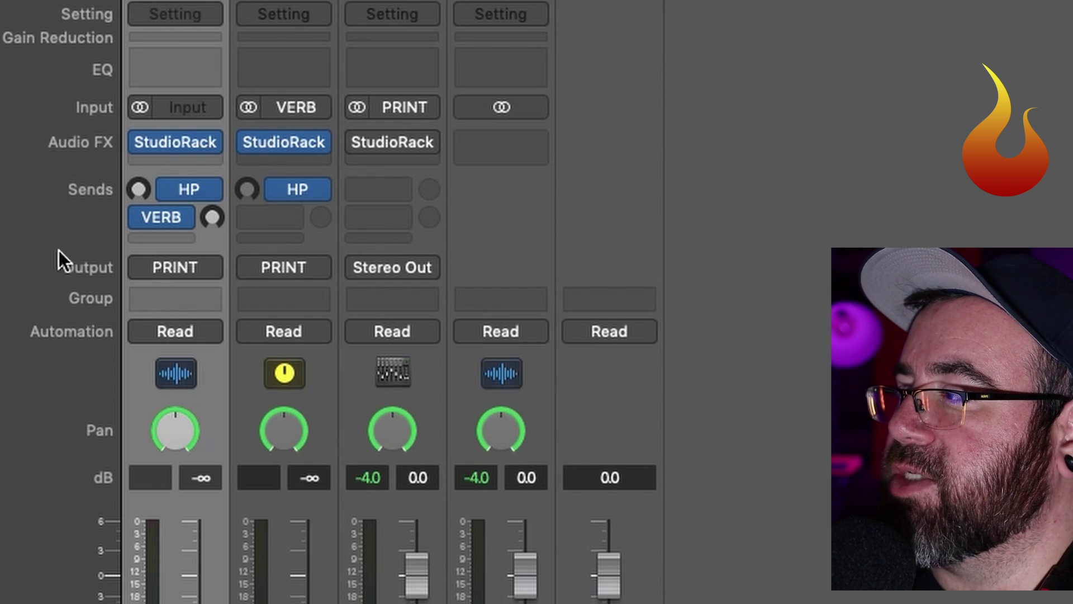
# Bypass the first channel's StudioRack insert, reopen the rack, and switch the F6-RTA off
pyautogui.moveTo(131, 142)
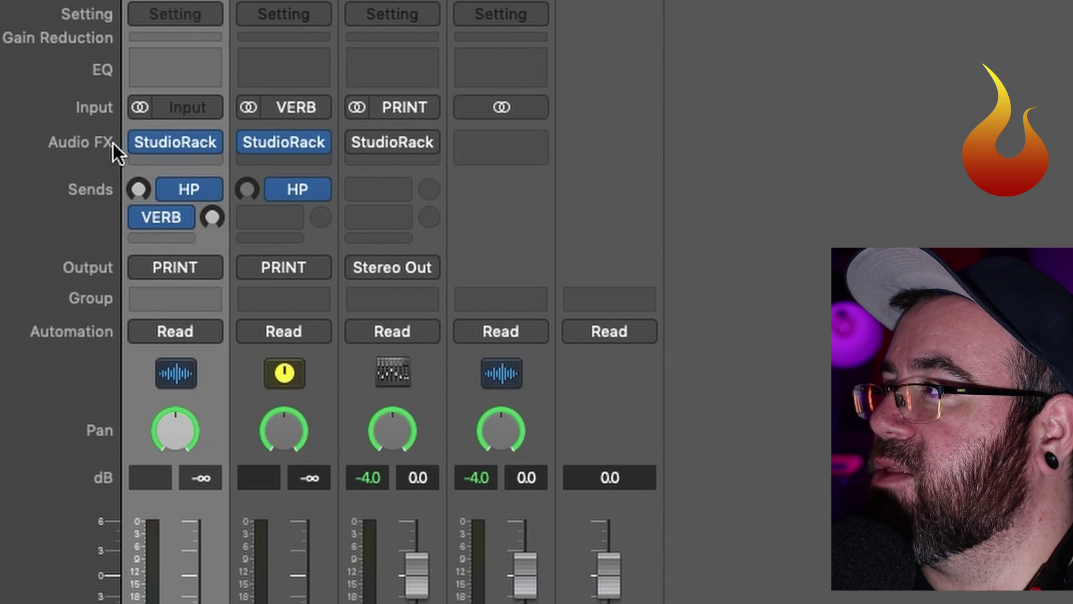
pyautogui.click(133, 142)
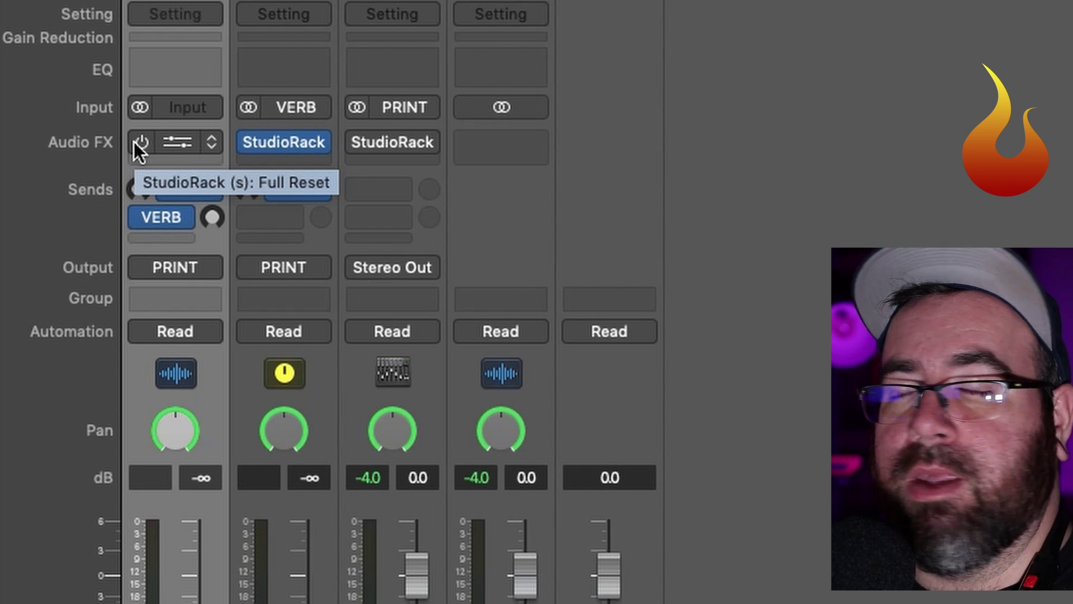
pyautogui.click(175, 146)
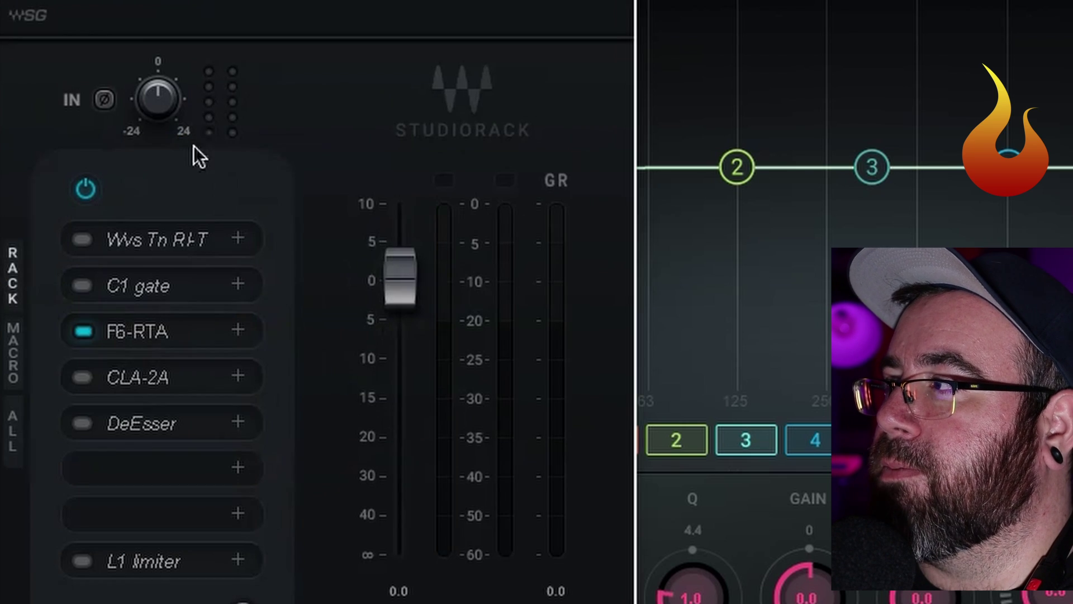
pyautogui.click(118, 330)
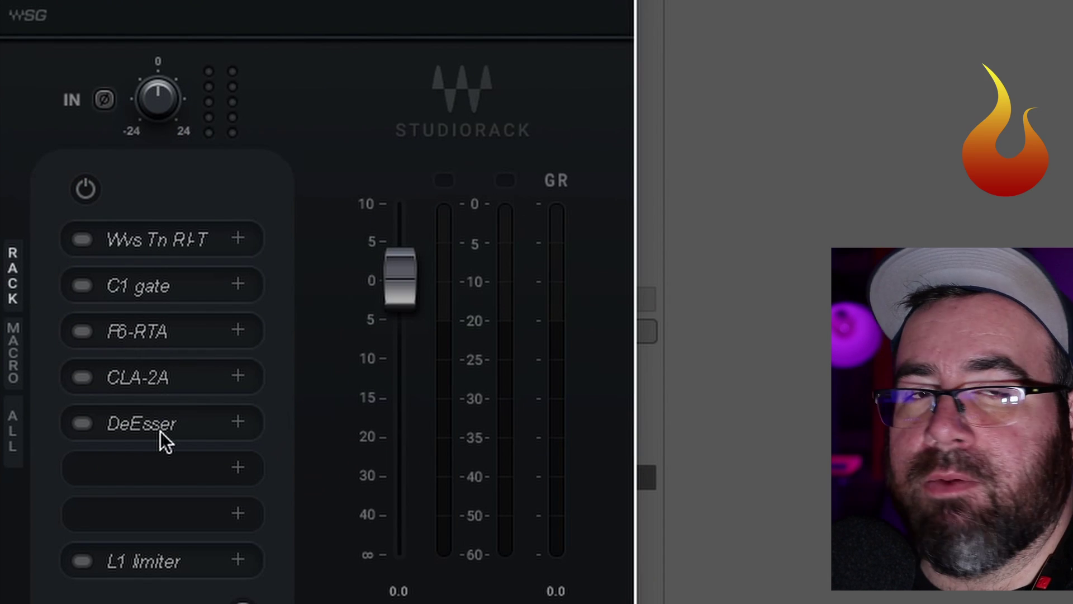